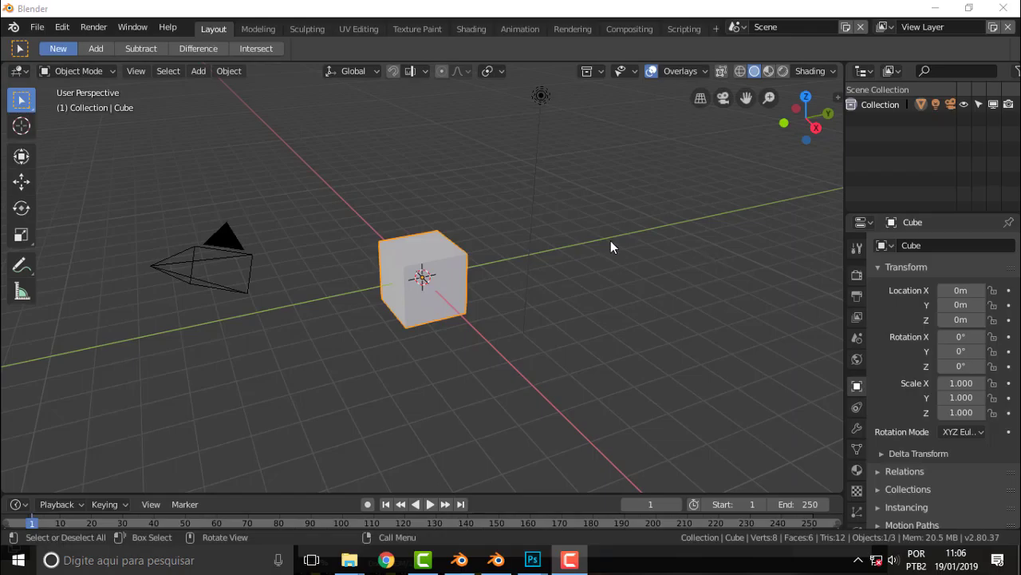
# Step: Orbit and zoom the viewport to inspect the default cube
pyautogui.scroll(3, 594, 259)
pyautogui.scroll(1, 594, 259)
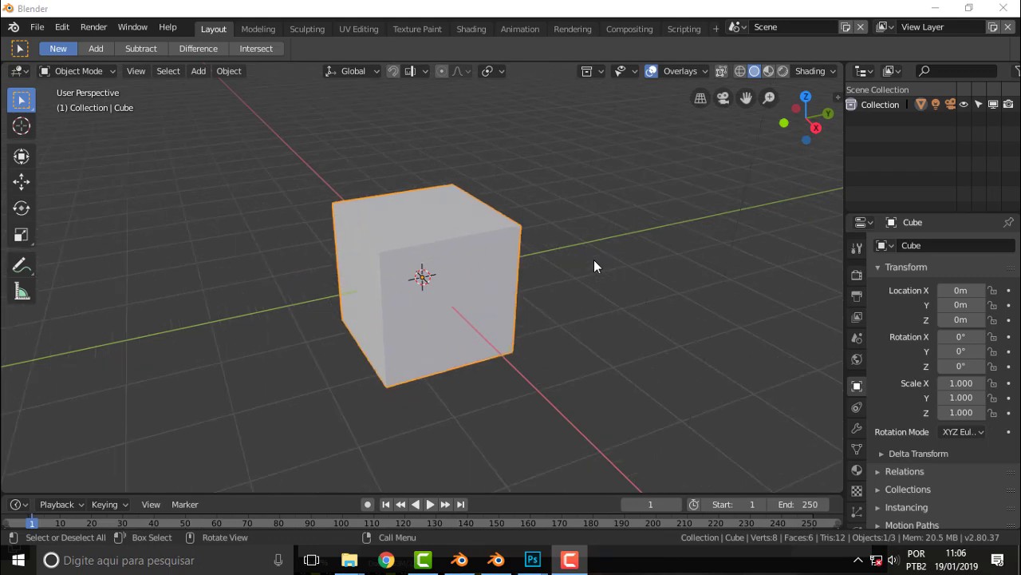
pyautogui.moveTo(594, 259)
pyautogui.mouseDown(button='middle')
pyautogui.moveTo(678, 254)
pyautogui.moveTo(645, 245)
pyautogui.mouseUp(button='middle')
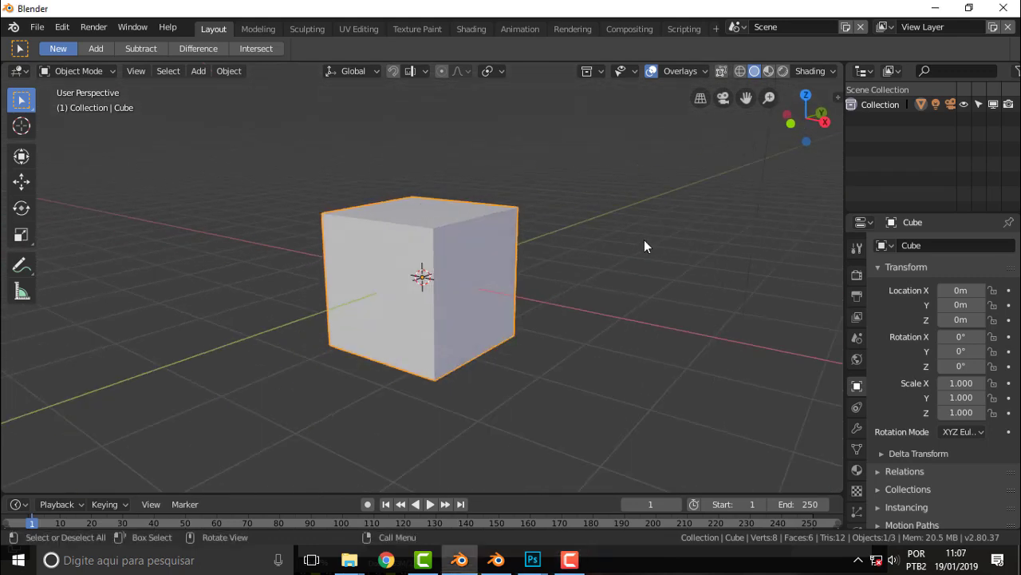
pyautogui.scroll(2, 622, 252)
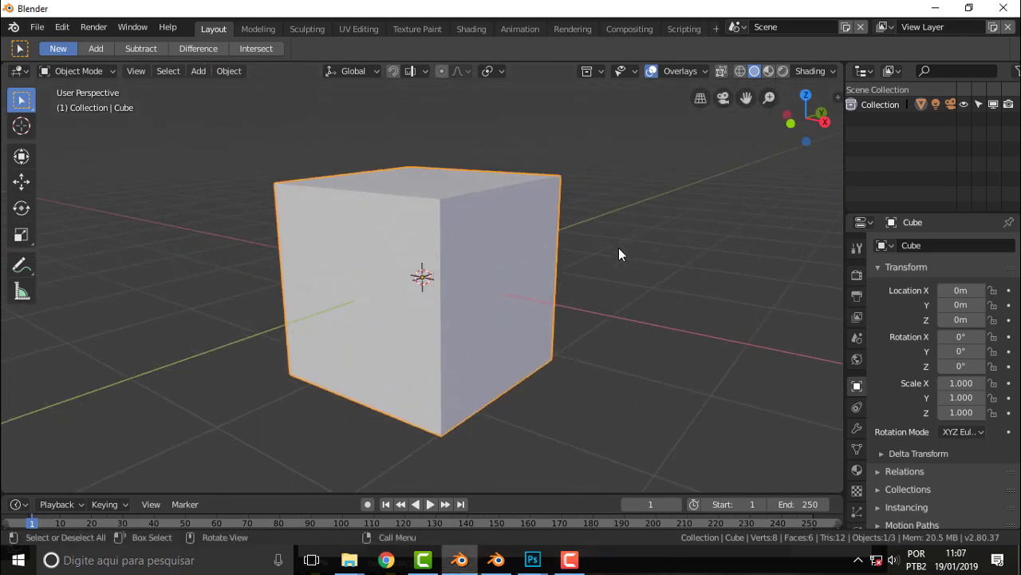
pyautogui.scroll(-2, 619, 249)
pyautogui.scroll(1, 619, 249)
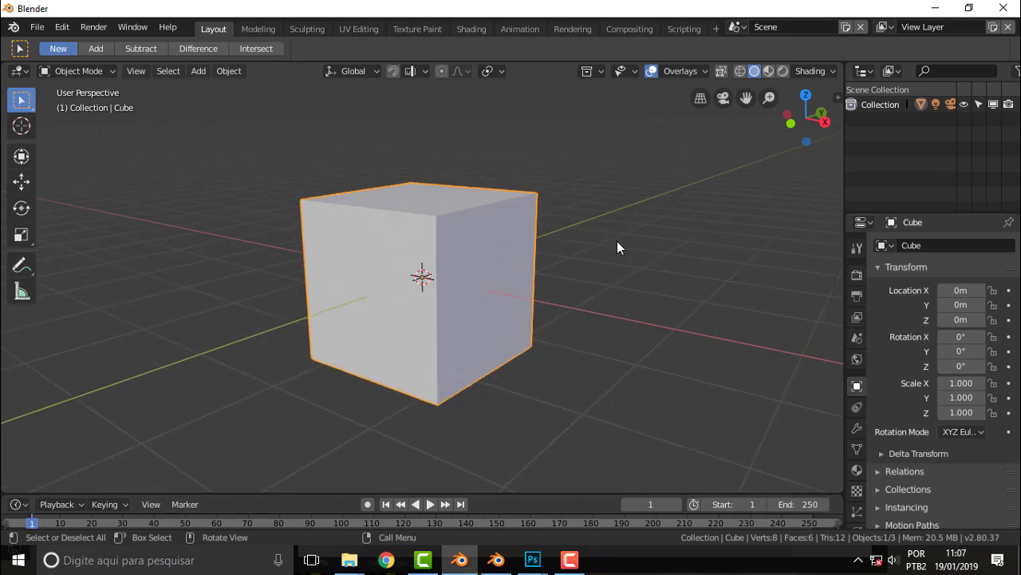
pyautogui.moveTo(614, 227)
pyautogui.mouseDown(button='middle')
pyautogui.moveTo(577, 229)
pyautogui.moveTo(600, 218)
pyautogui.mouseUp(button='middle')
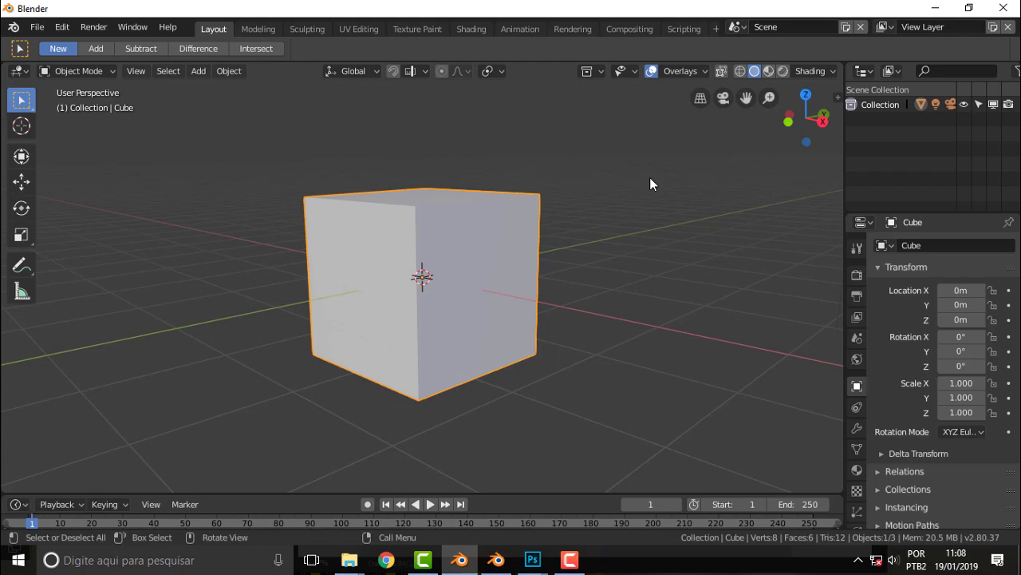
# Step: Widen the outliner and properties area on the right side
pyautogui.moveTo(650, 178)
pyautogui.mouseDown(button='middle')
pyautogui.moveTo(629, 244)
pyautogui.moveTo(627, 193)
pyautogui.mouseUp(button='middle')
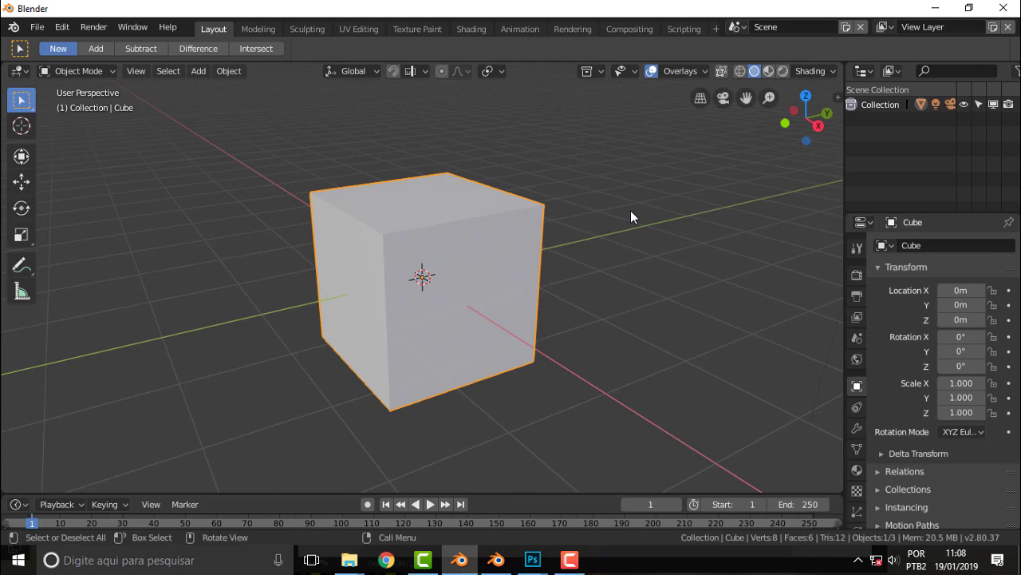
pyautogui.scroll(-2, 630, 210)
pyautogui.scroll(1, 631, 211)
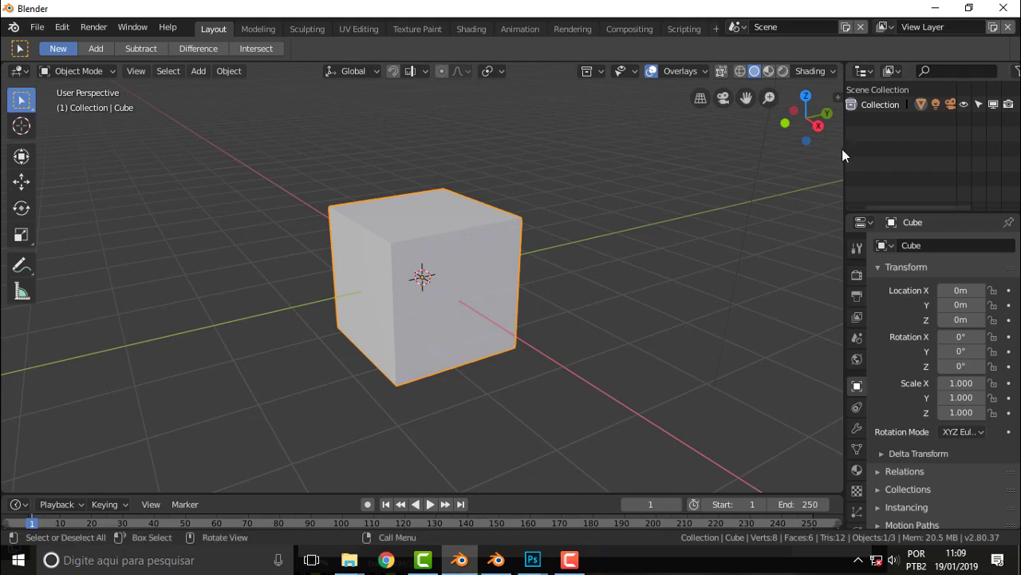
pyautogui.moveTo(846, 150); pyautogui.dragTo(759, 145)
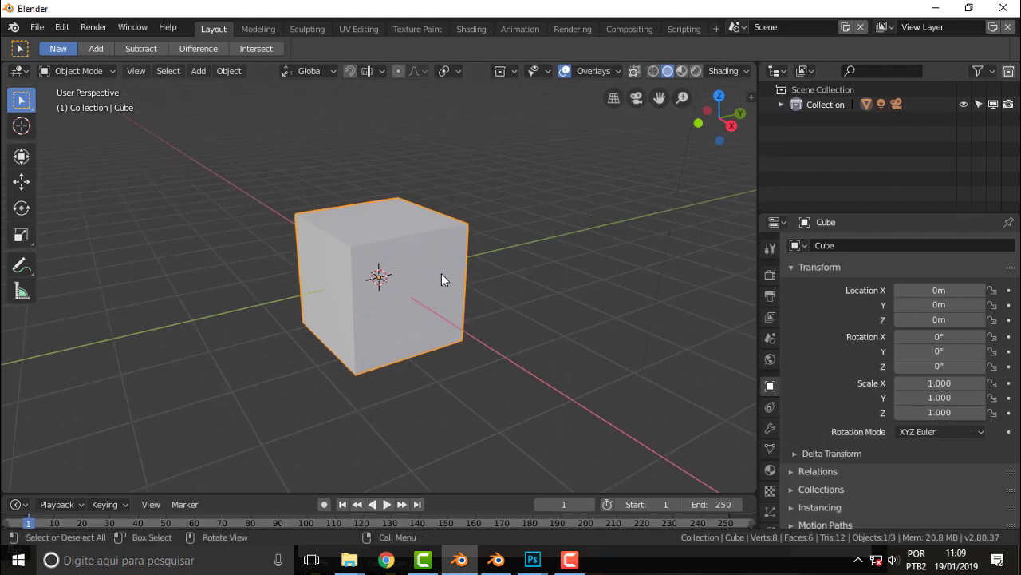
# Step: Delete the default cube and bring up the battery reference photos in Photoshop
pyautogui.press('Delete')
pyautogui.moveTo(533, 560)
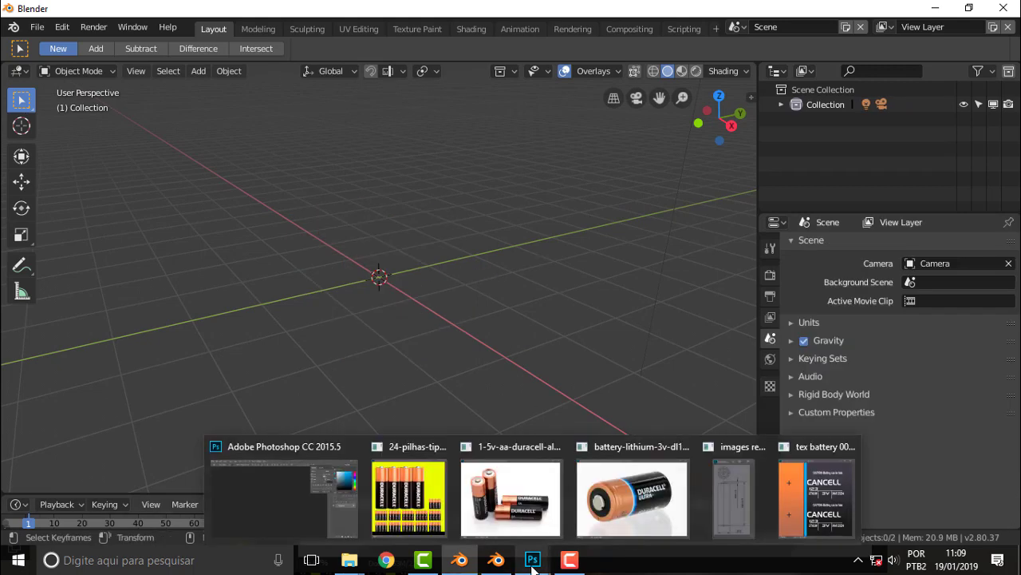
pyautogui.click(627, 494)
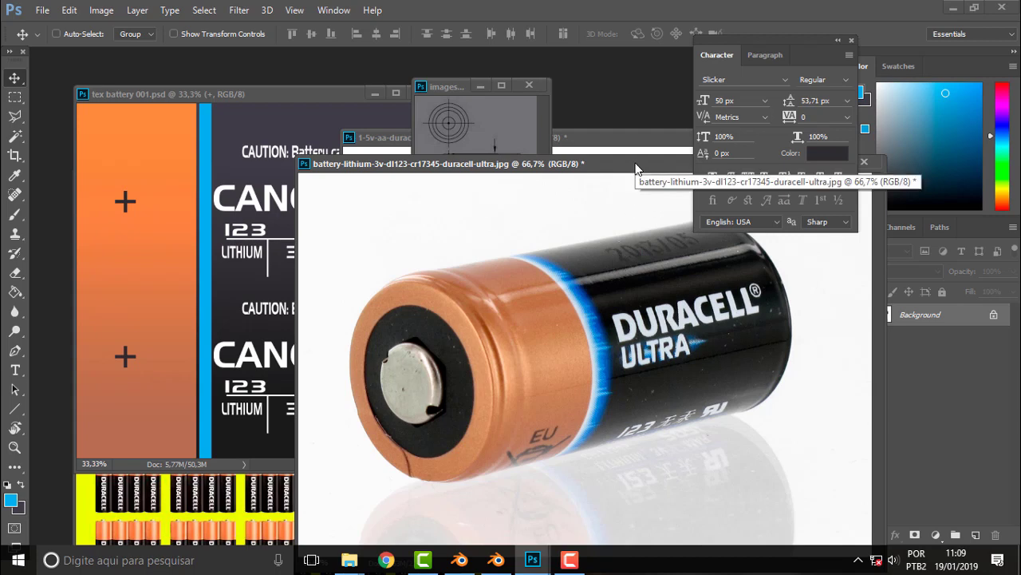
pyautogui.moveTo(619, 167)
pyautogui.mouseDown()
pyautogui.moveTo(594, 220)
pyautogui.moveTo(605, 188)
pyautogui.mouseUp()
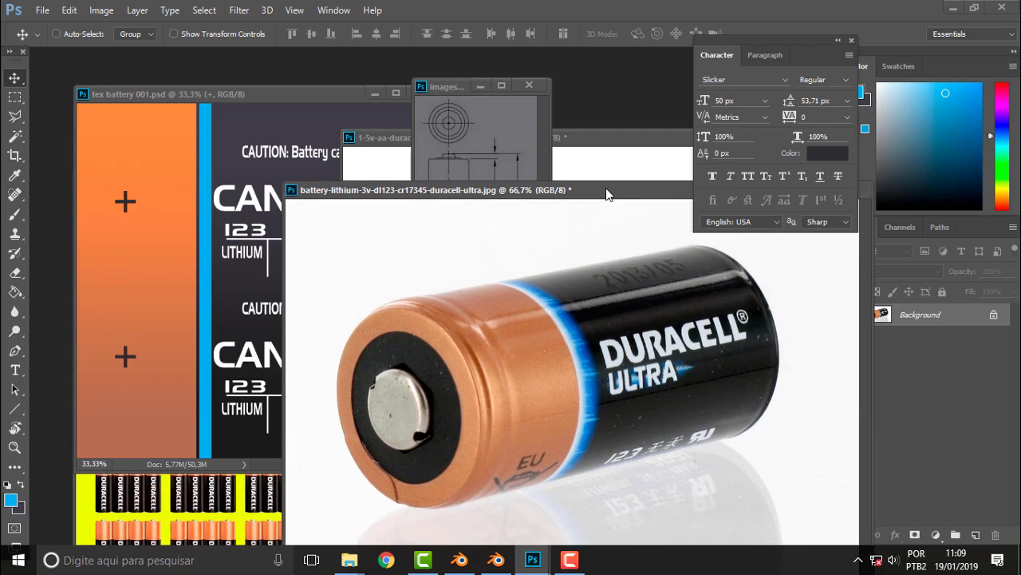
pyautogui.click(611, 141)
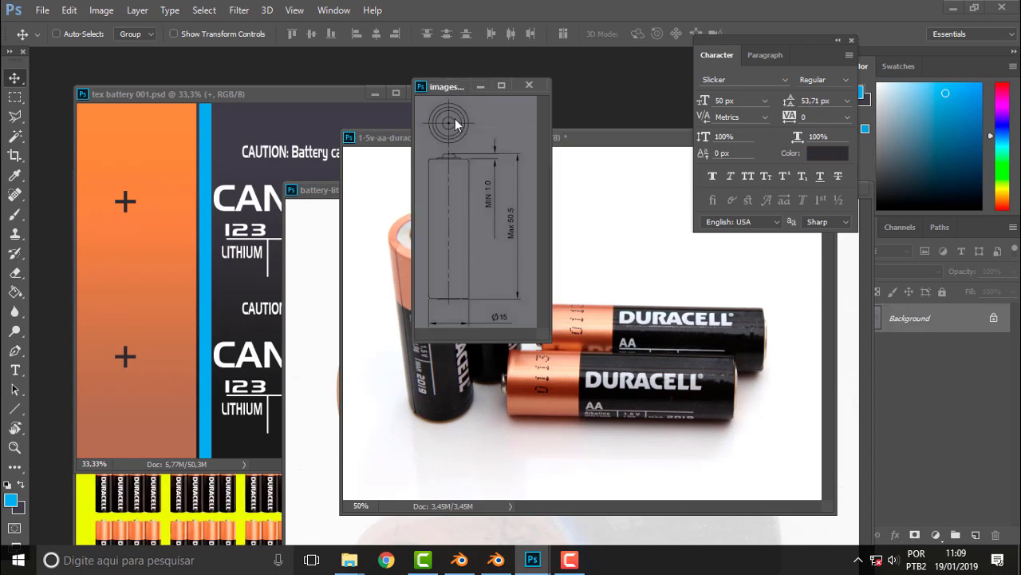
# Step: Review the technical drawing, CANCELL label texture and Duracell photo, then return to Blender
pyautogui.click(459, 123)
pyautogui.moveTo(328, 91); pyautogui.dragTo(316, 64)
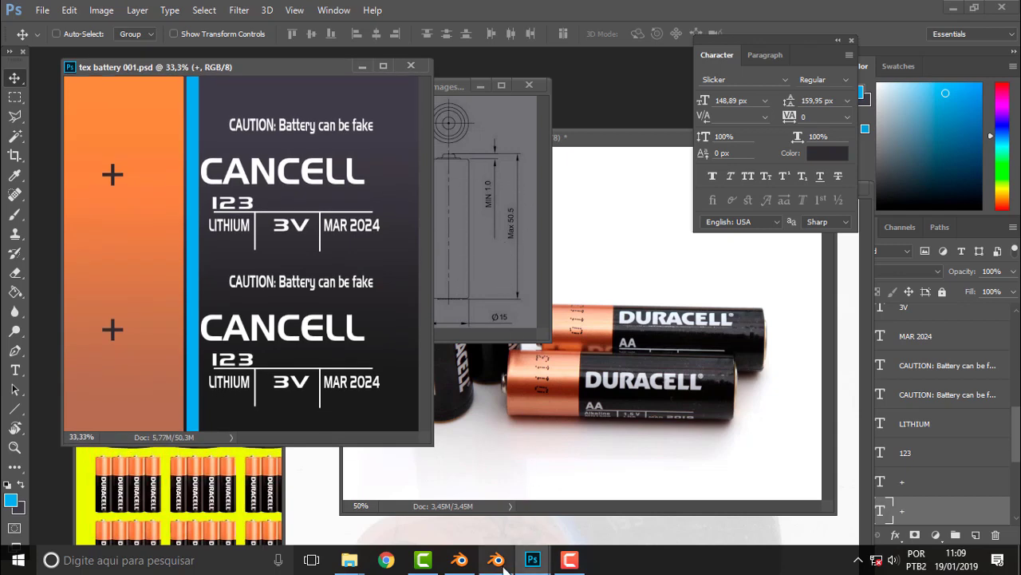
pyautogui.click(638, 353)
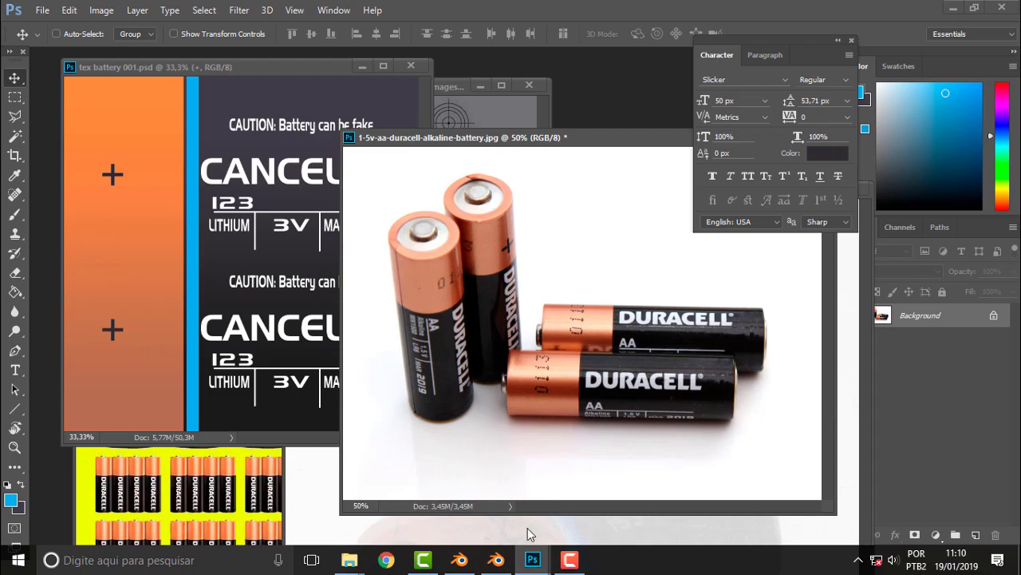
pyautogui.click(498, 561)
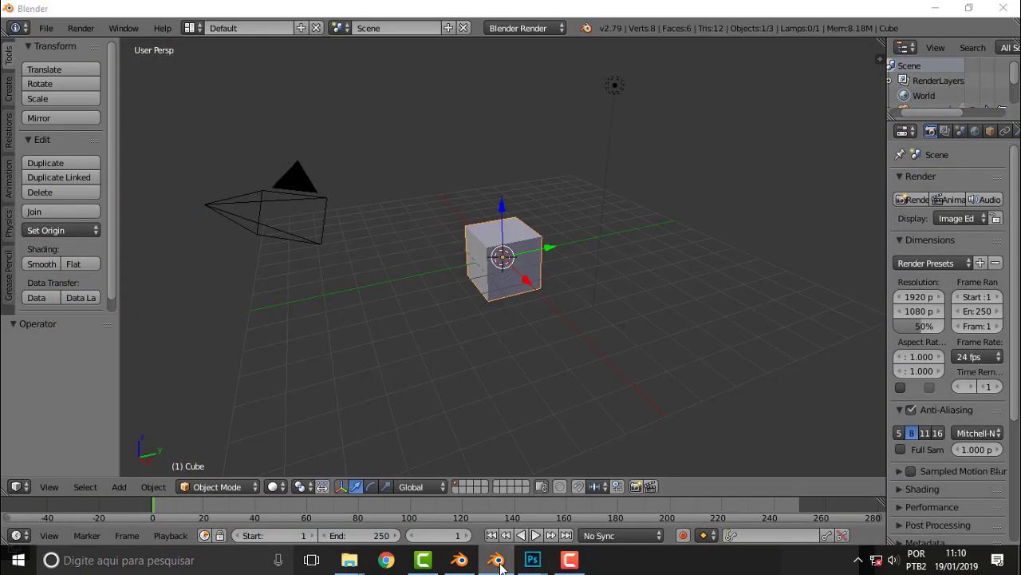
# Step: In Blender 2.80, add a cylinder mesh at the origin
pyautogui.click(498, 561)
pyautogui.click(460, 559)
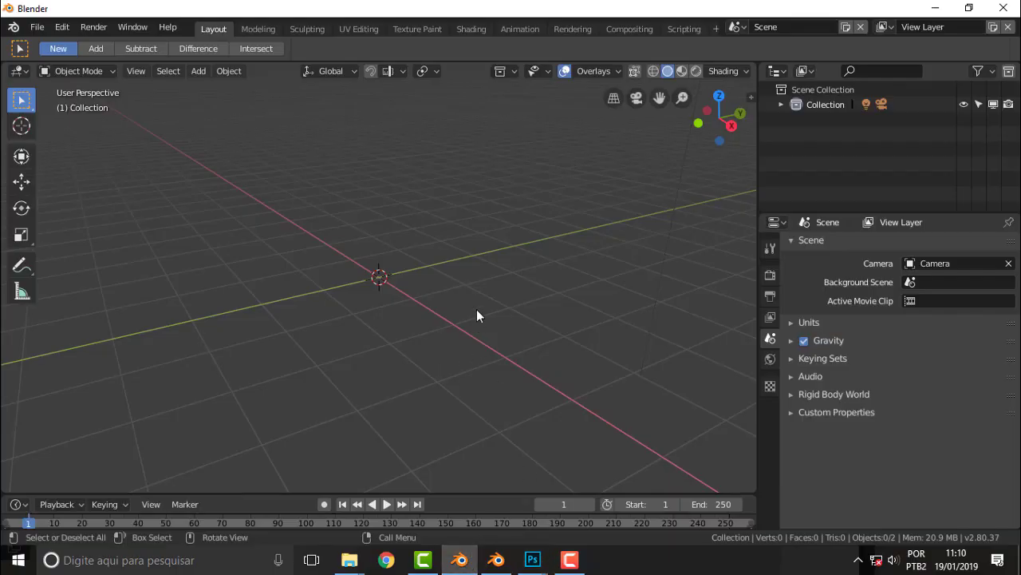
pyautogui.scroll(2, 460, 281)
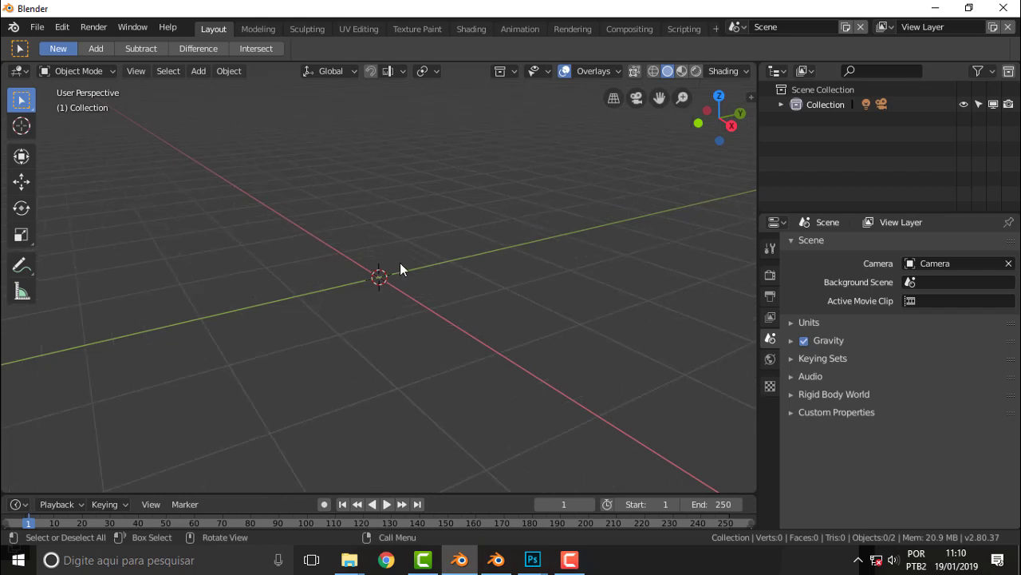
pyautogui.hotkey('shift', 'a')
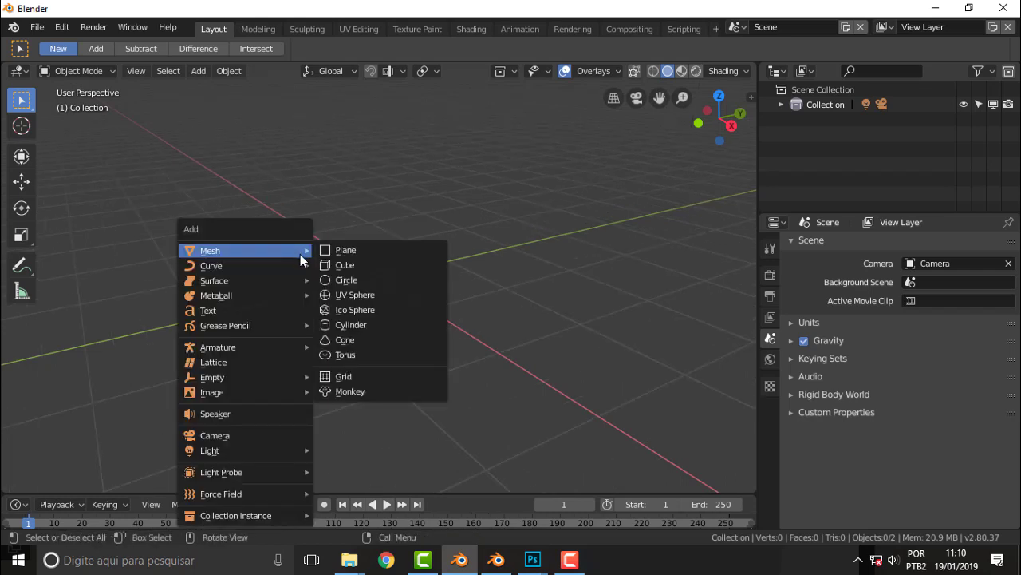
pyautogui.click(352, 325)
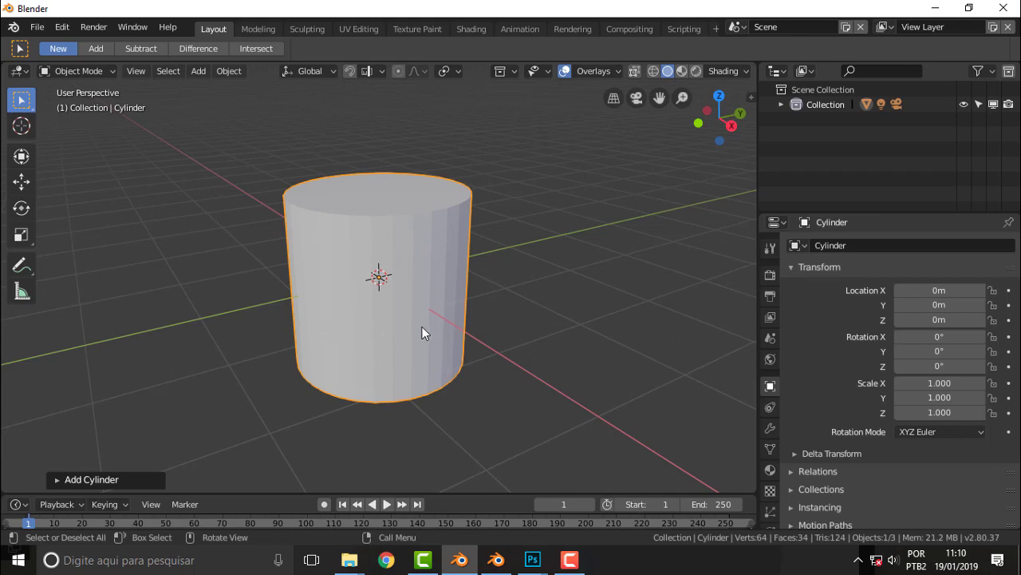
pyautogui.click(122, 481)
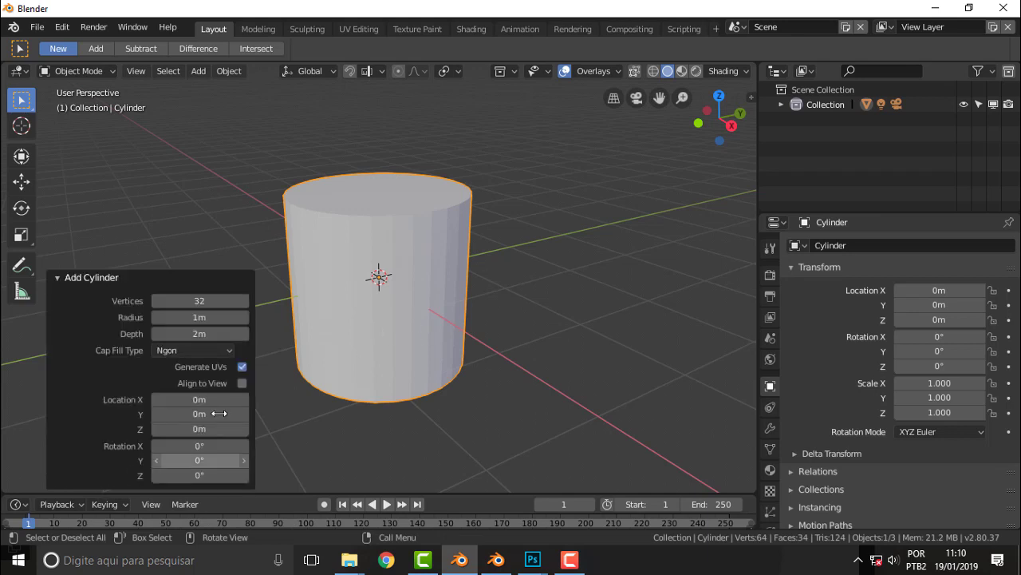
# Step: Set the cylinder to 16 vertices, 0.015 m radius and 0.05 m depth
pyautogui.click(204, 301)
pyautogui.press('BackSpace')
pyautogui.press('BackSpace')
pyautogui.write('1')
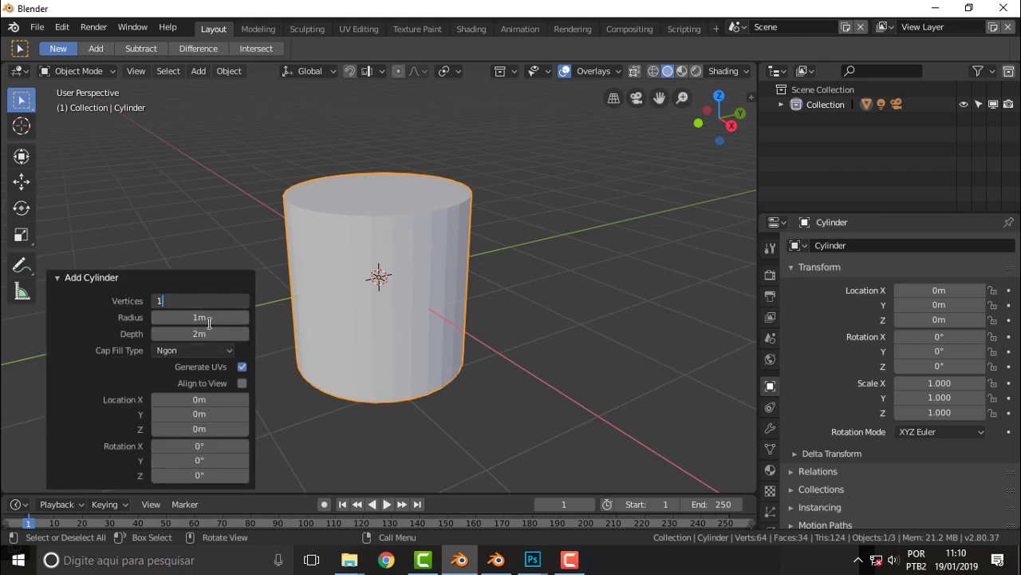
pyautogui.write('6')
pyautogui.press('Return')
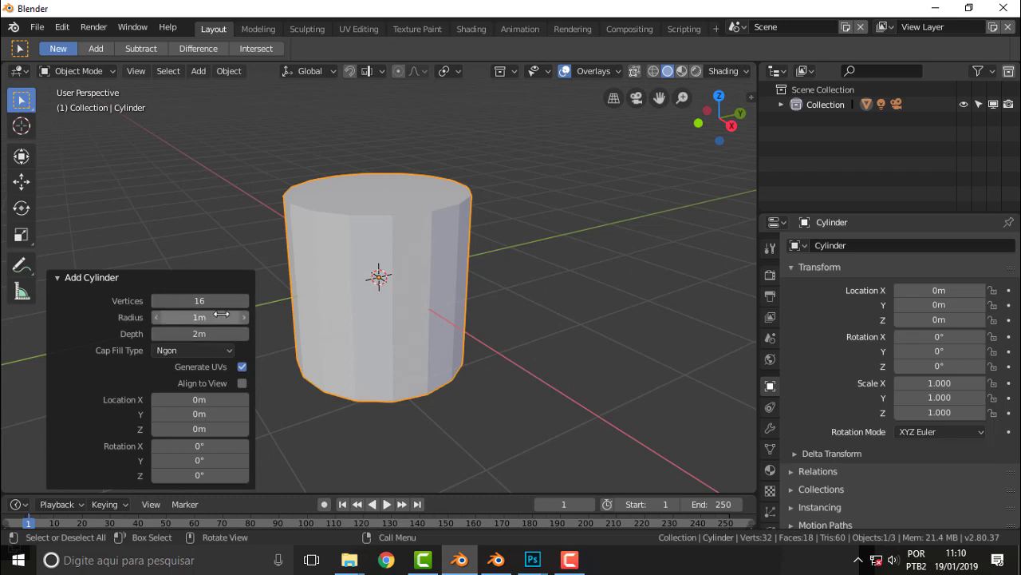
pyautogui.click(195, 318)
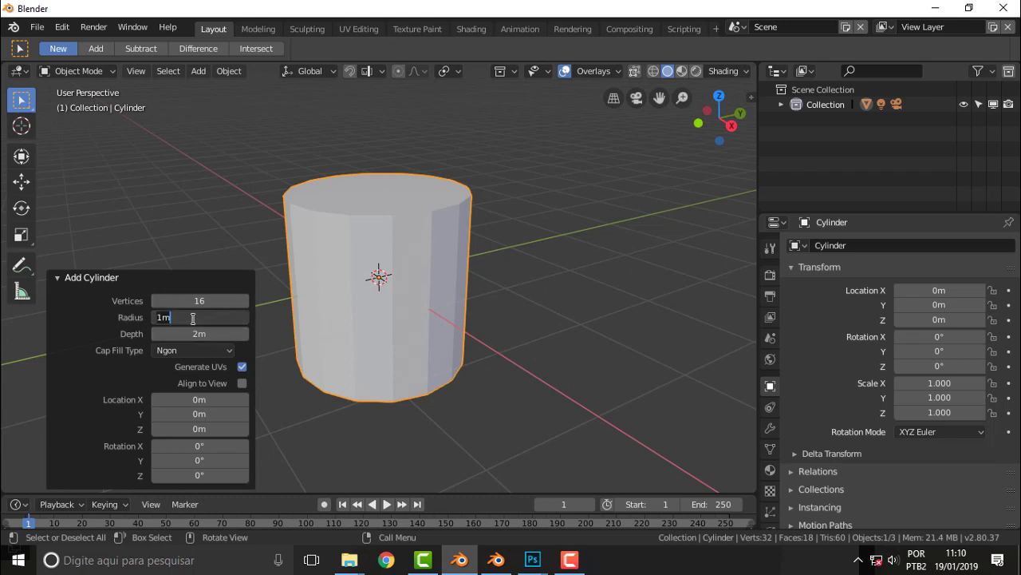
pyautogui.write('.015')
pyautogui.press('Return')
pyautogui.click(200, 333)
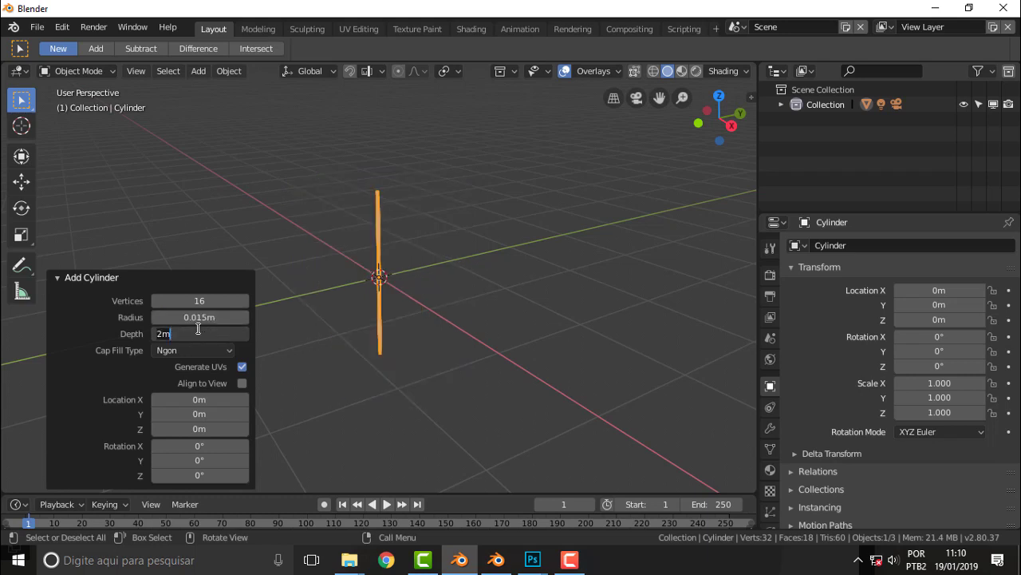
pyautogui.press('BackSpace')
pyautogui.write('.0')
pyautogui.write('5')
pyautogui.press('Return')
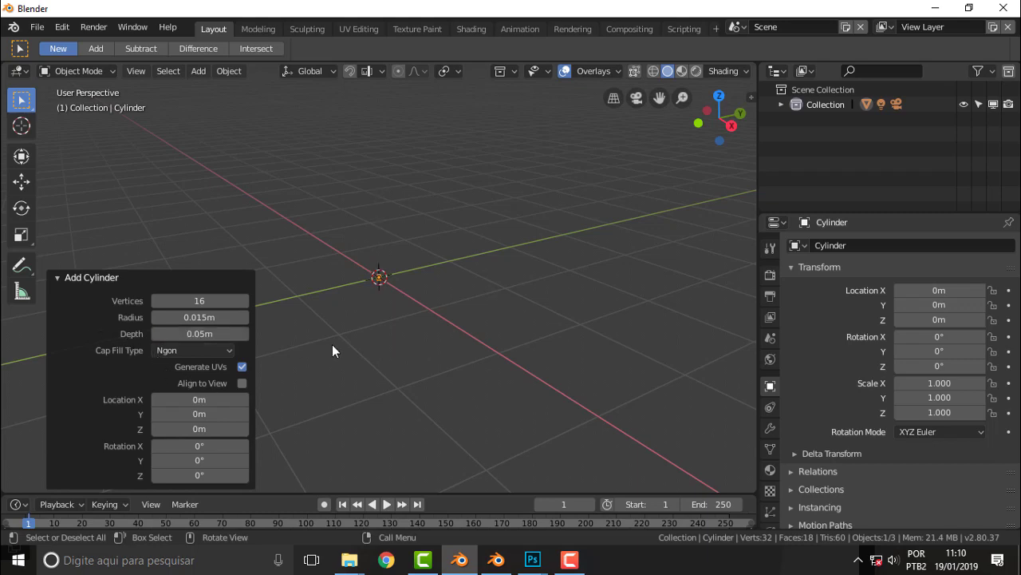
# Step: Zoom in and out to inspect the small new cylinder
pyautogui.scroll(3, 369, 289)
pyautogui.scroll(3, 371, 285)
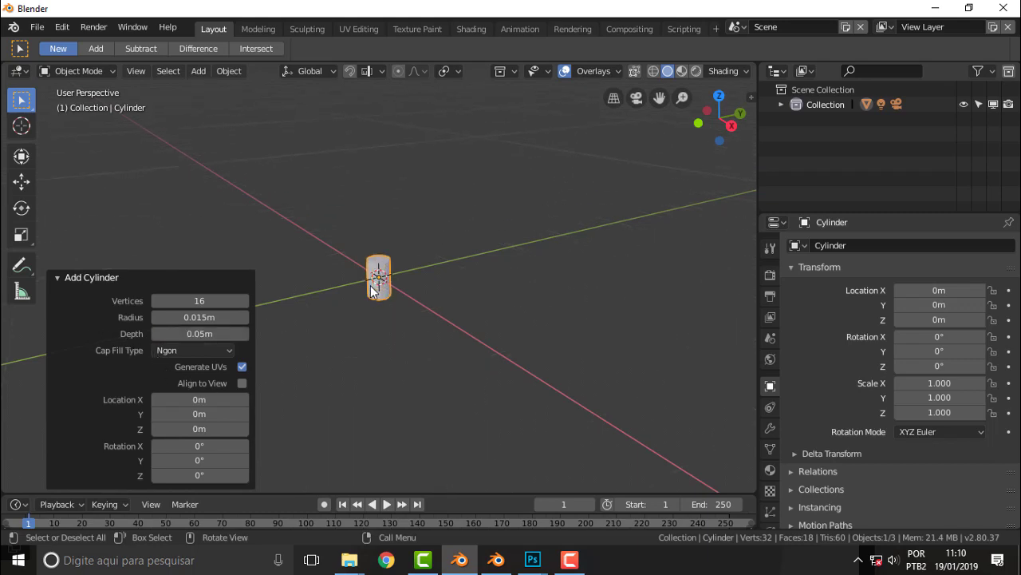
pyautogui.scroll(4, 370, 289)
pyautogui.scroll(3, 370, 291)
pyautogui.scroll(-3, 371, 291)
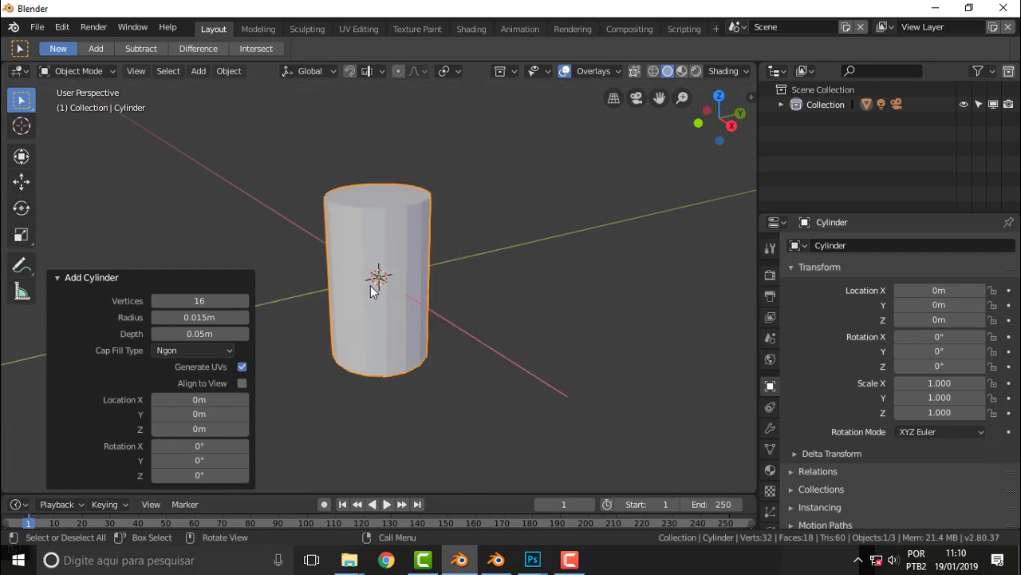
pyautogui.scroll(2, 370, 291)
pyautogui.scroll(-1, 371, 291)
pyautogui.scroll(-1, 371, 291)
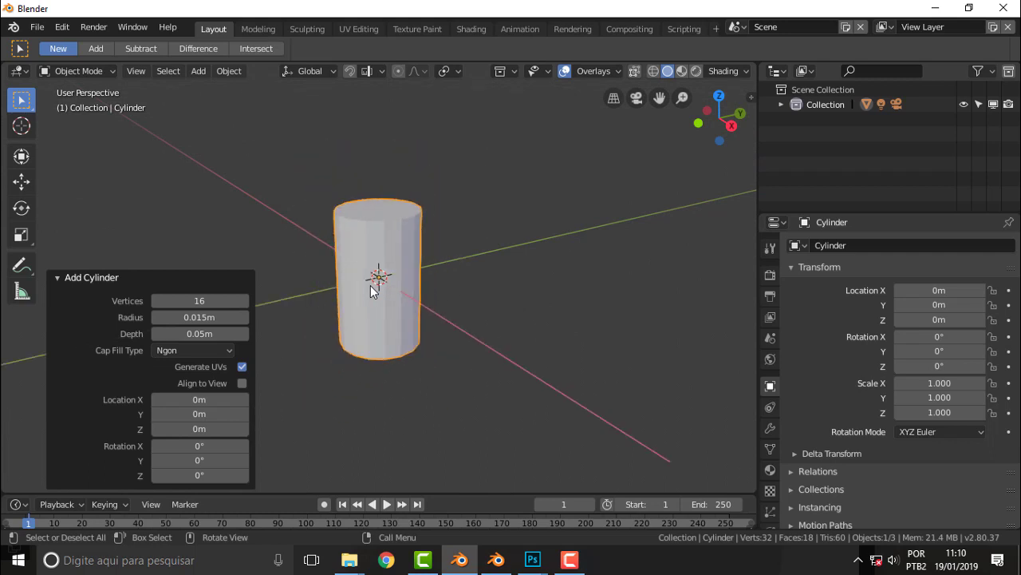
pyautogui.scroll(-3, 300, 400)
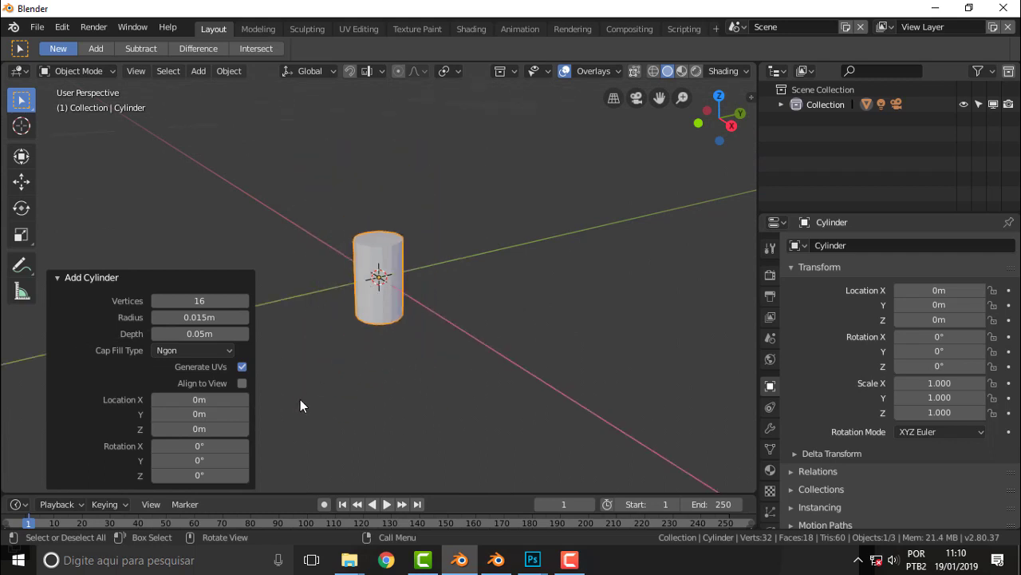
pyautogui.scroll(-1, 301, 401)
pyautogui.scroll(3, 304, 401)
pyautogui.scroll(3, 304, 401)
pyautogui.scroll(-2, 304, 401)
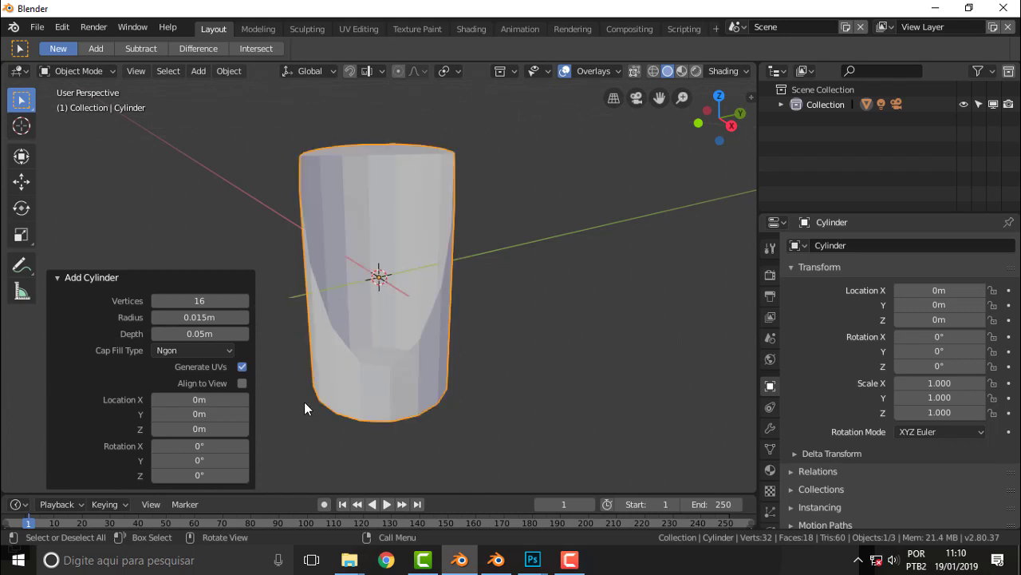
pyautogui.scroll(-2, 304, 401)
pyautogui.scroll(-1, 304, 401)
pyautogui.scroll(2, 307, 402)
pyautogui.scroll(3, 308, 402)
pyautogui.scroll(-4, 307, 402)
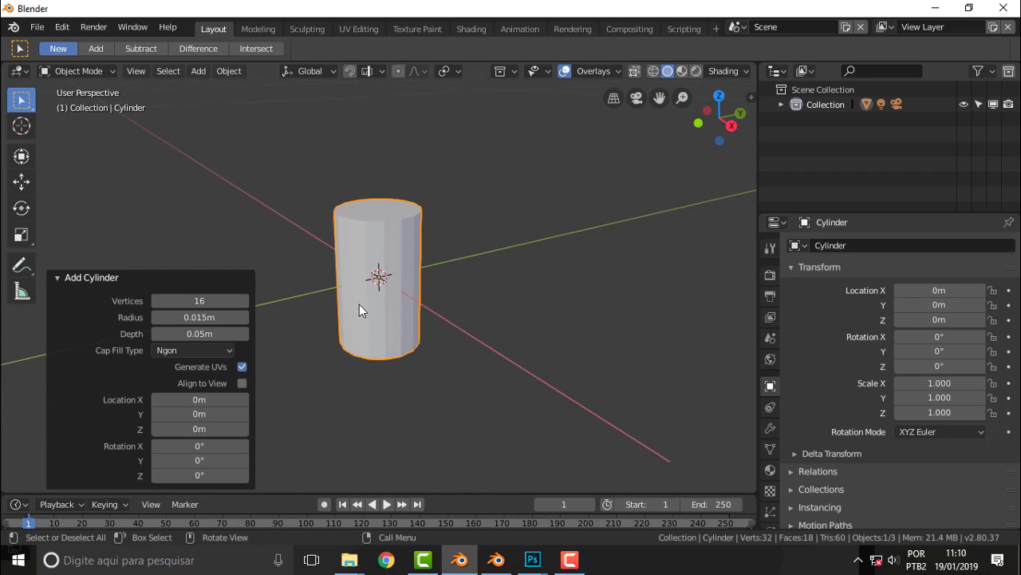
pyautogui.scroll(-3, 359, 304)
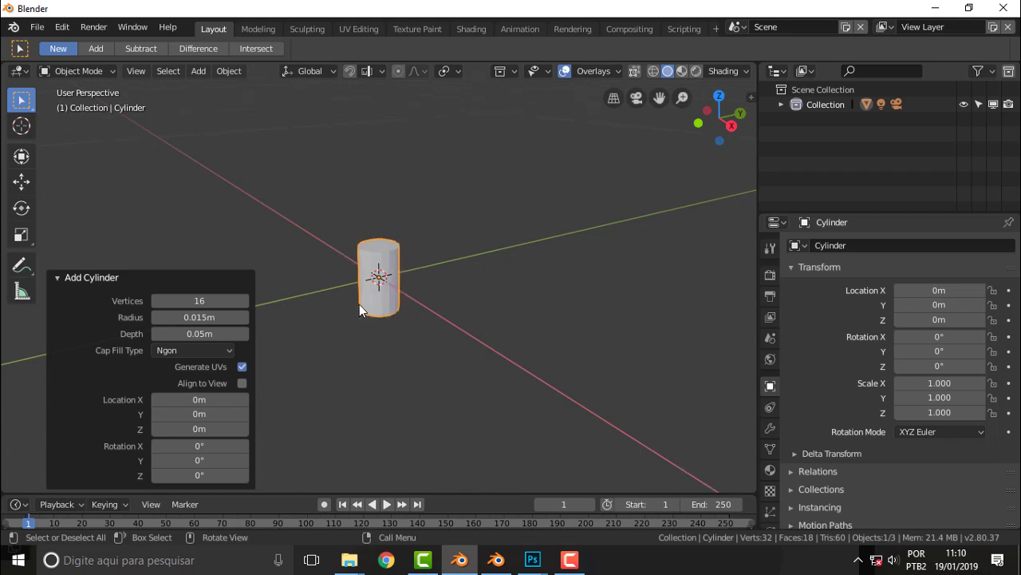
# Step: Change the cylinder to 0.15 m radius and 0.5 m depth
pyautogui.click(199, 316)
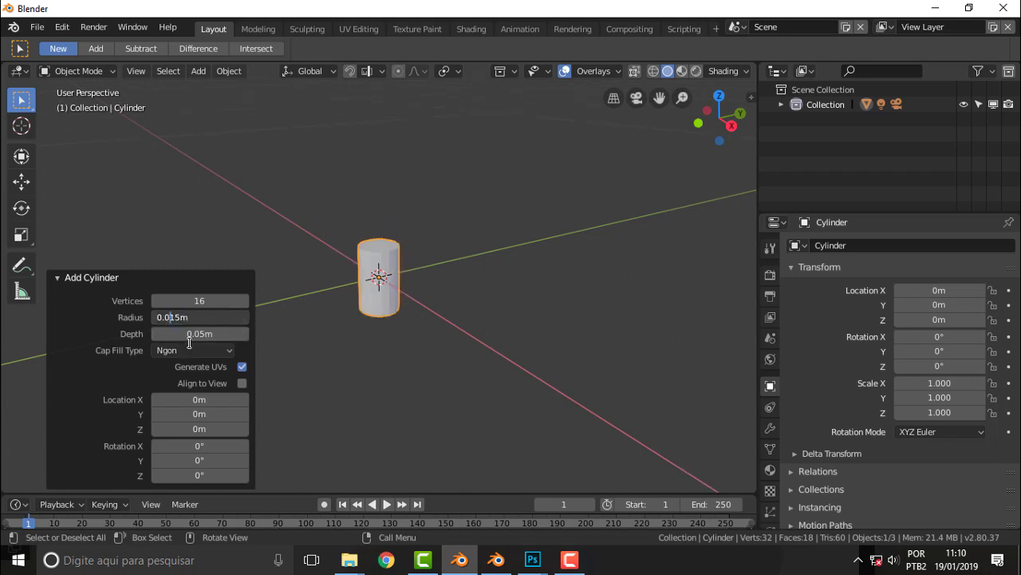
pyautogui.press('BackSpace')
pyautogui.click(196, 334)
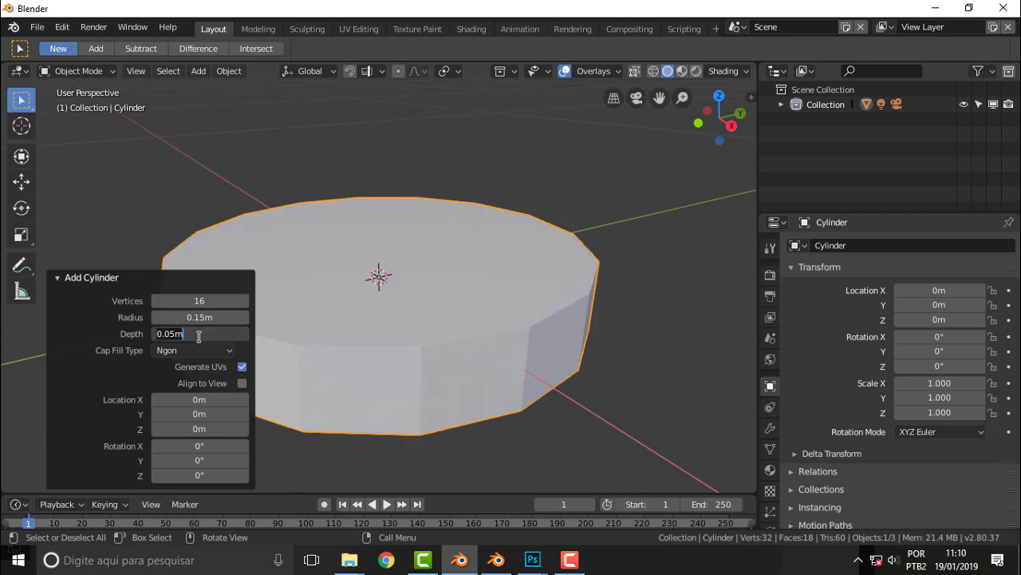
pyautogui.press('Left')
pyautogui.press('Left')
pyautogui.press('BackSpace')
pyautogui.press('Return')
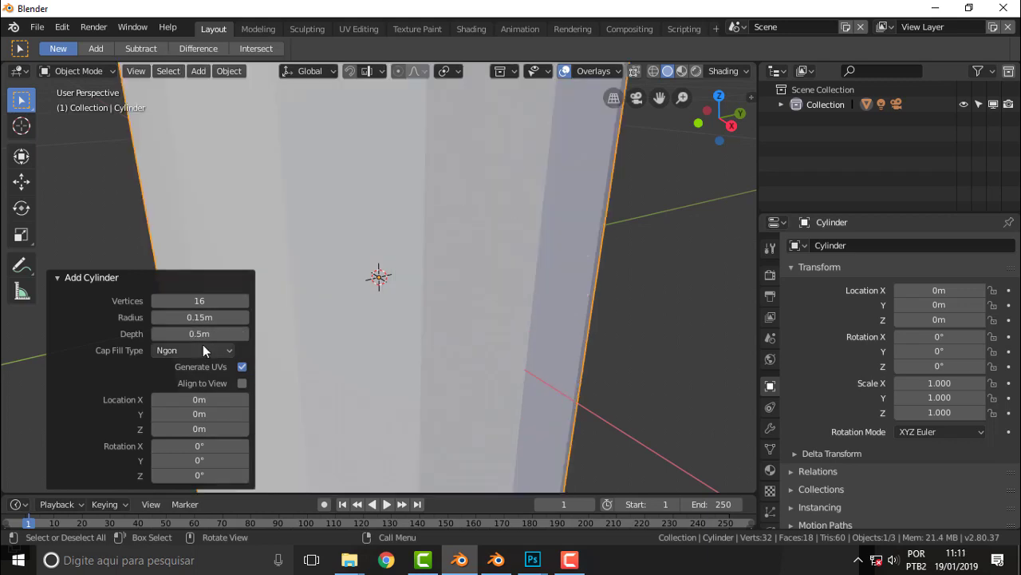
pyautogui.scroll(-2, 391, 283)
pyautogui.scroll(-4, 397, 286)
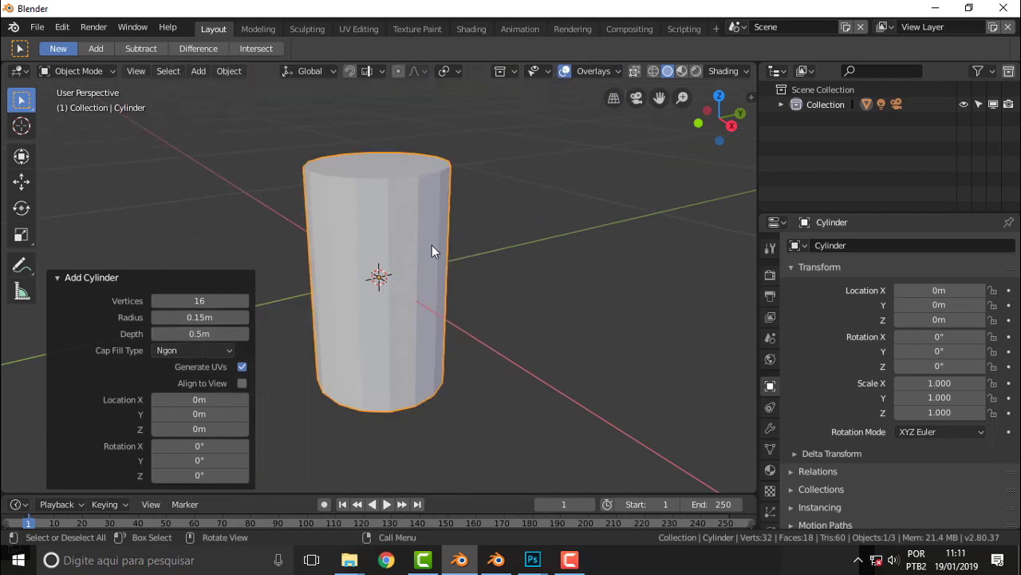
pyautogui.moveTo(434, 237)
pyautogui.mouseDown(button='middle')
pyautogui.moveTo(490, 218)
pyautogui.moveTo(575, 212)
pyautogui.mouseUp(button='middle')
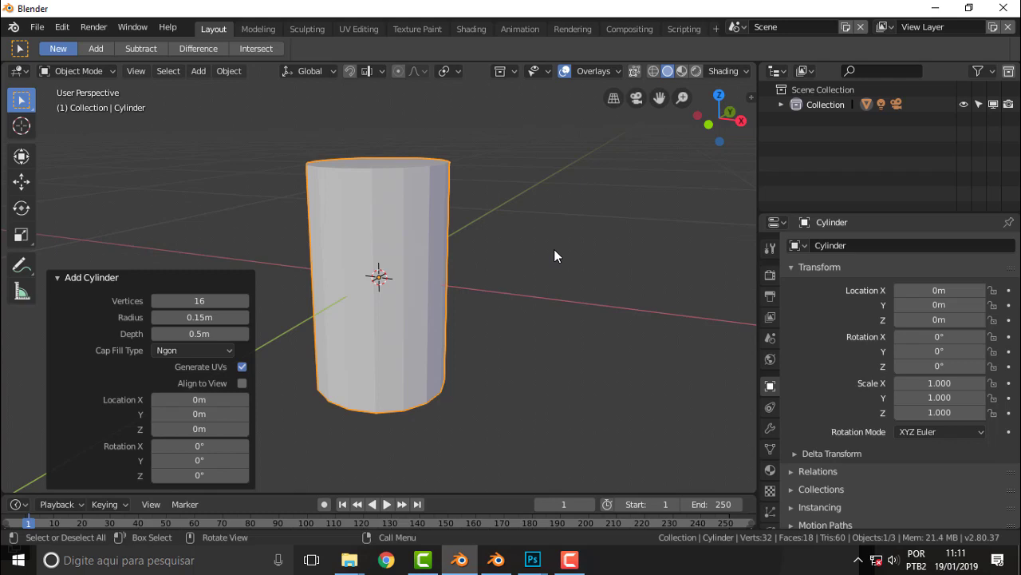
# Step: Enter Edit Mode with face select and select the cylinder's top face
pyautogui.click(508, 228)
pyautogui.click(83, 70)
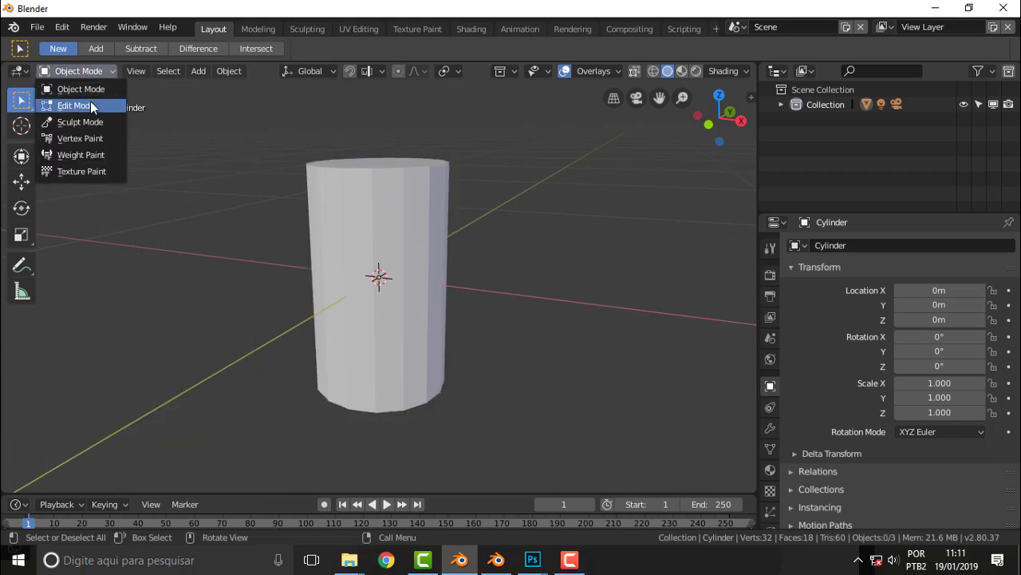
pyautogui.click(90, 106)
pyautogui.click(160, 71)
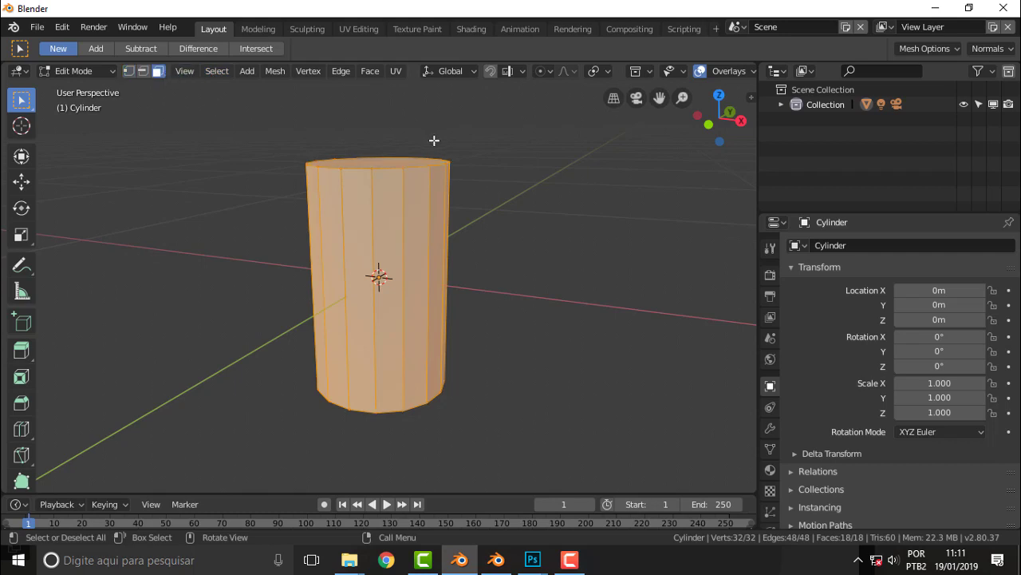
pyautogui.moveTo(508, 141); pyautogui.dragTo(509, 186, button='middle')
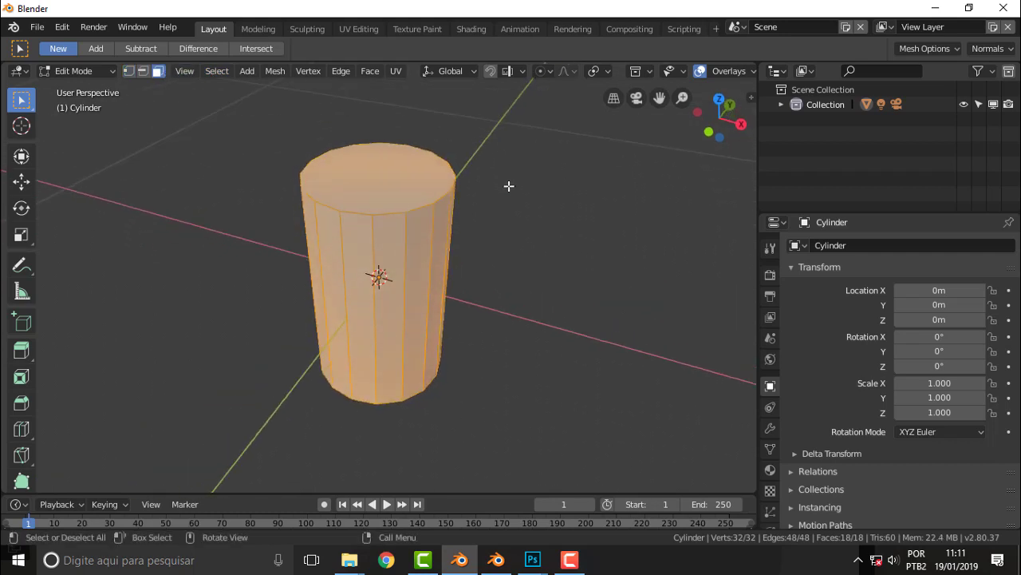
pyautogui.click(377, 182)
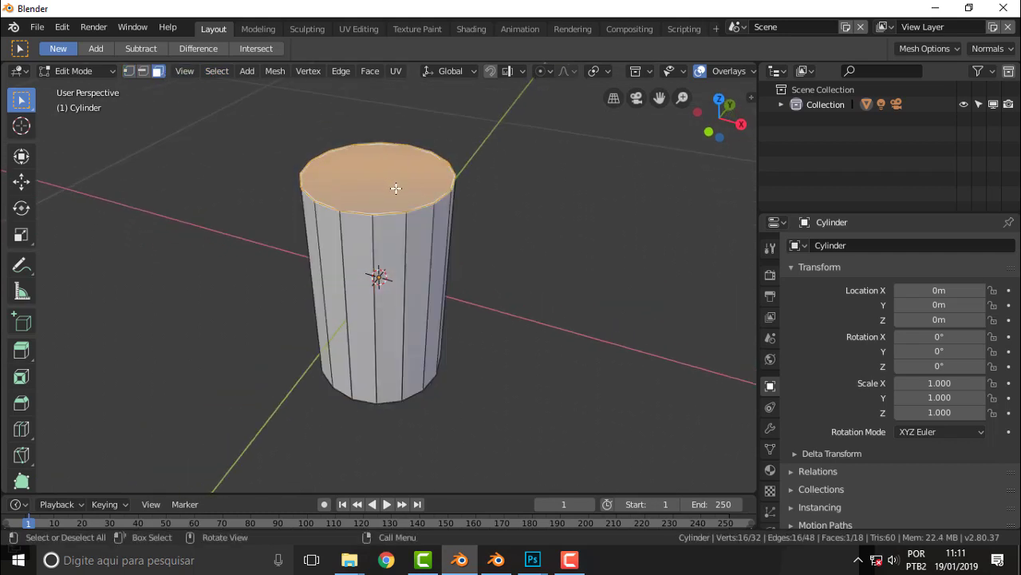
# Step: Bevel the top face's rim by 0.012 with 2 segments
pyautogui.hotkey('ctrl', 'b')
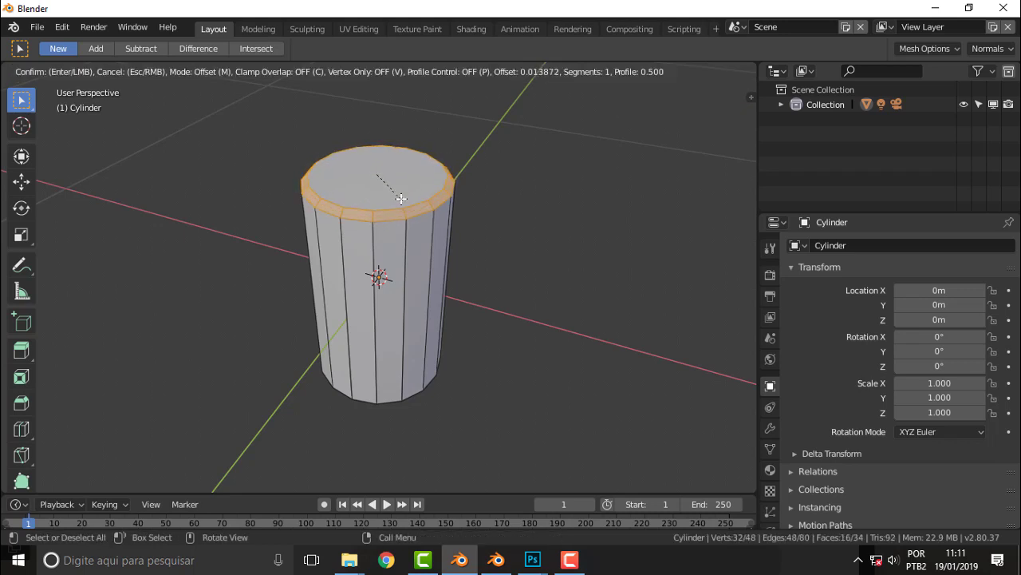
pyautogui.click(400, 197)
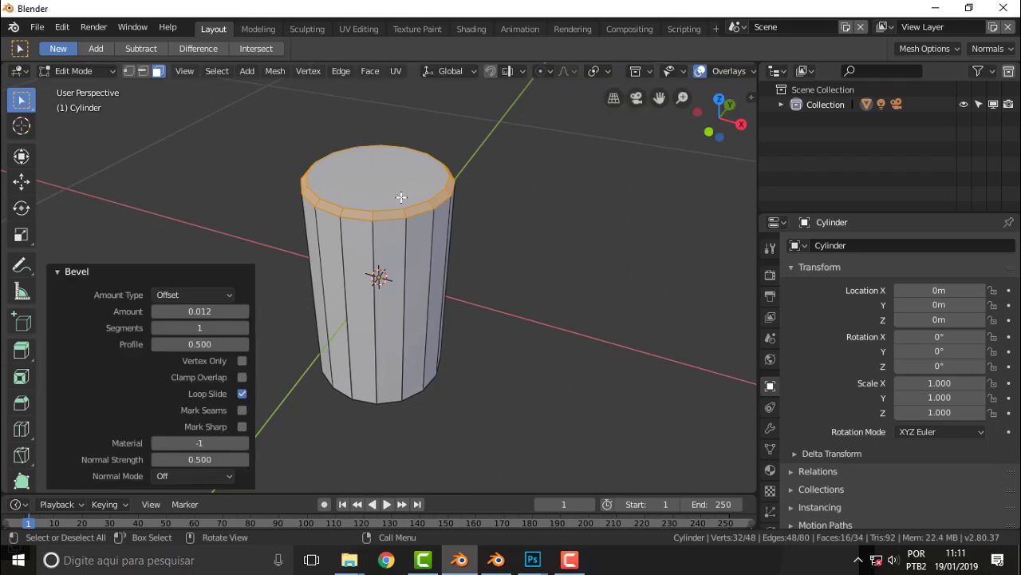
pyautogui.click(198, 327)
pyautogui.write('2')
pyautogui.press('Return')
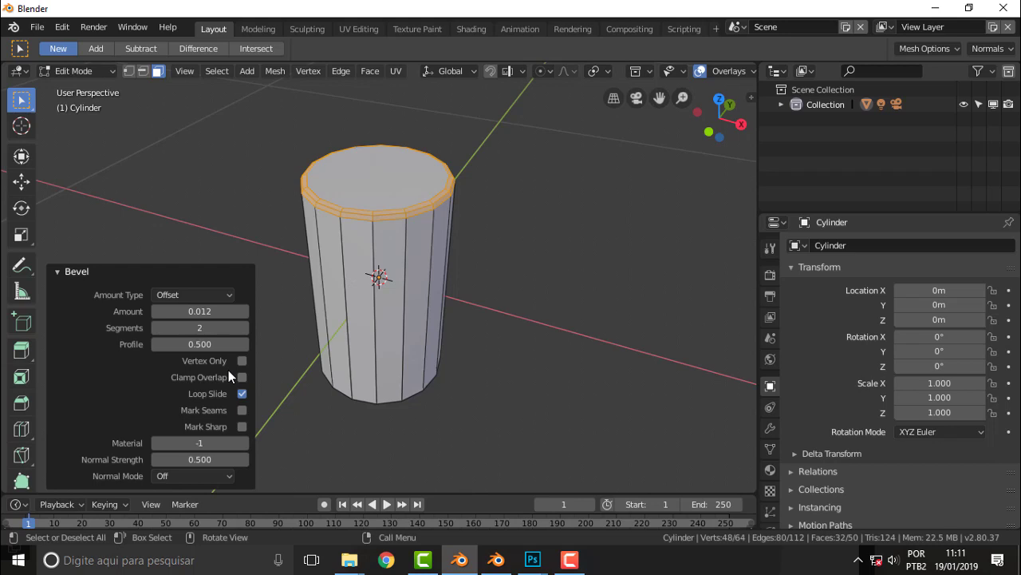
# Step: Scale the top cap face down twice, first to 0.791 and then to 0.652
pyautogui.click(374, 179)
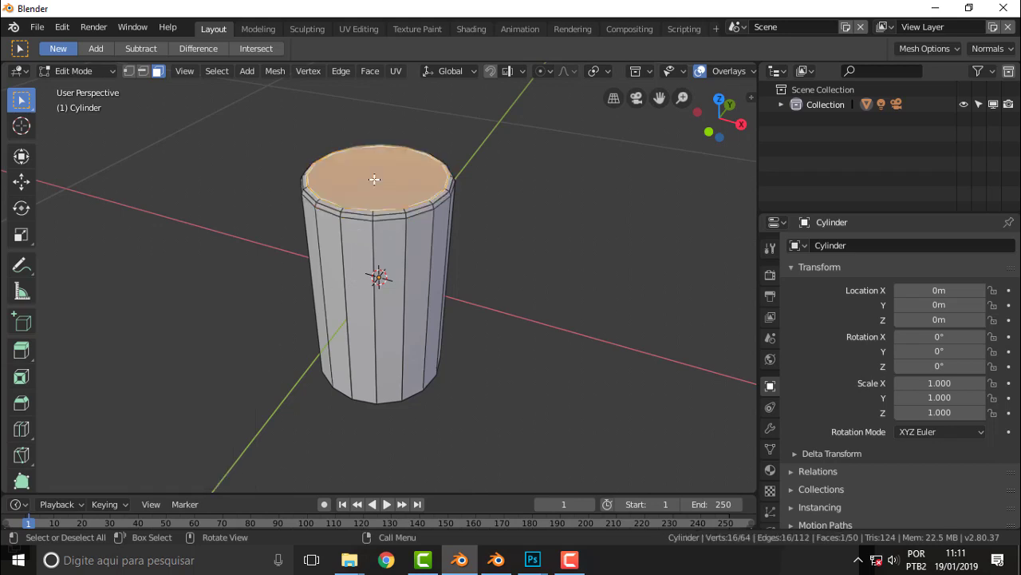
pyautogui.press('s')
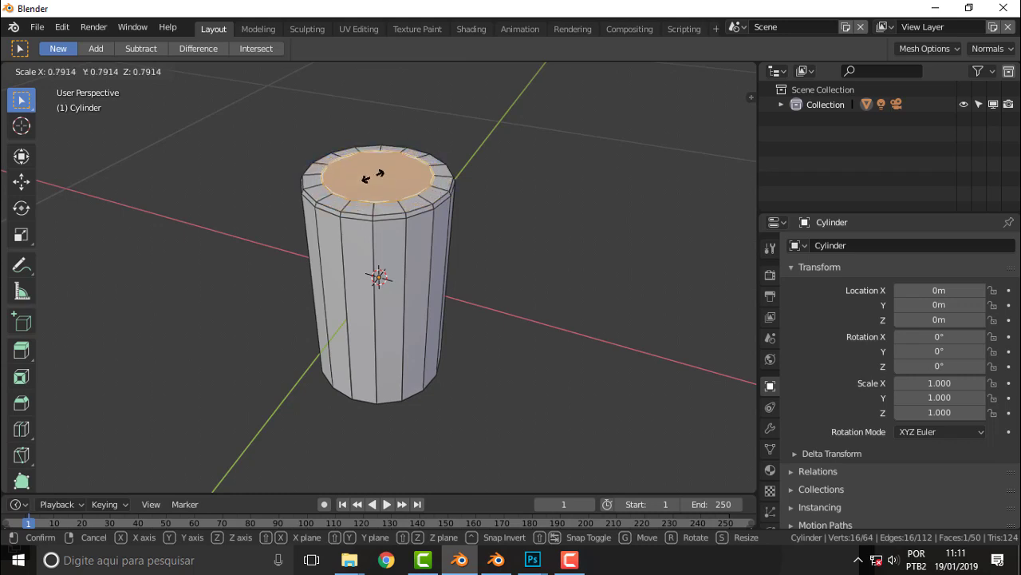
pyautogui.click(372, 176)
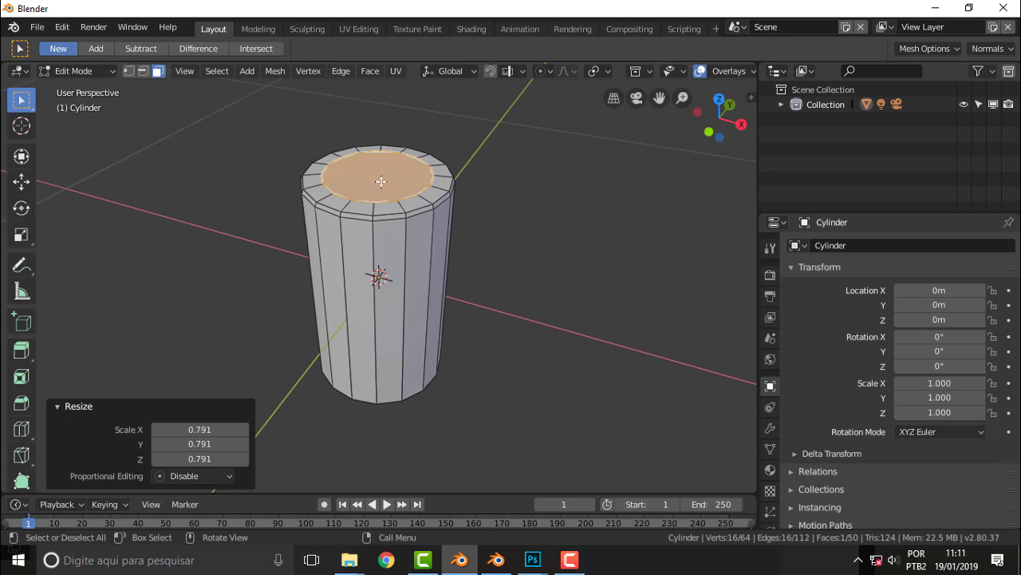
pyautogui.press('s')
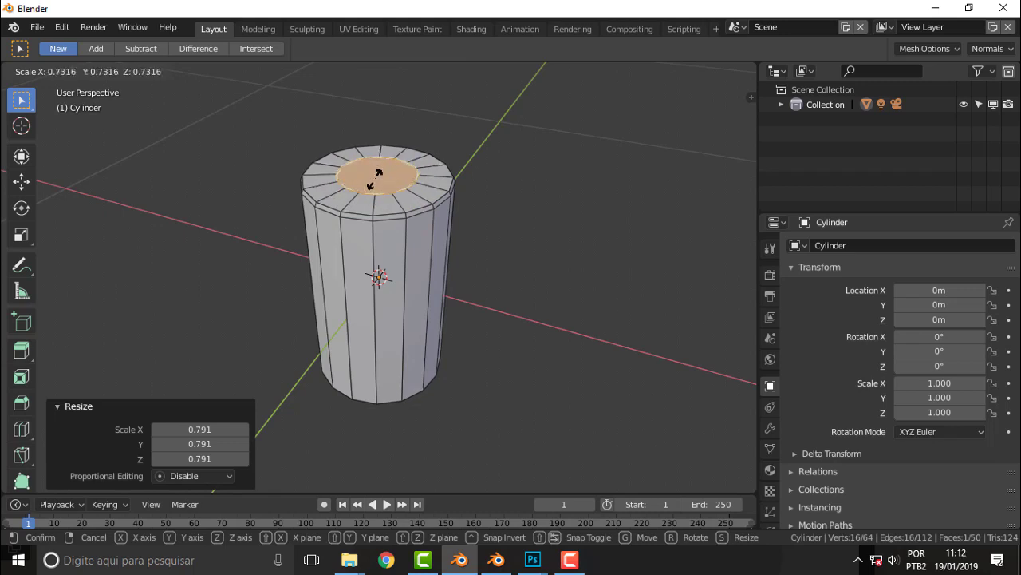
pyautogui.click(375, 177)
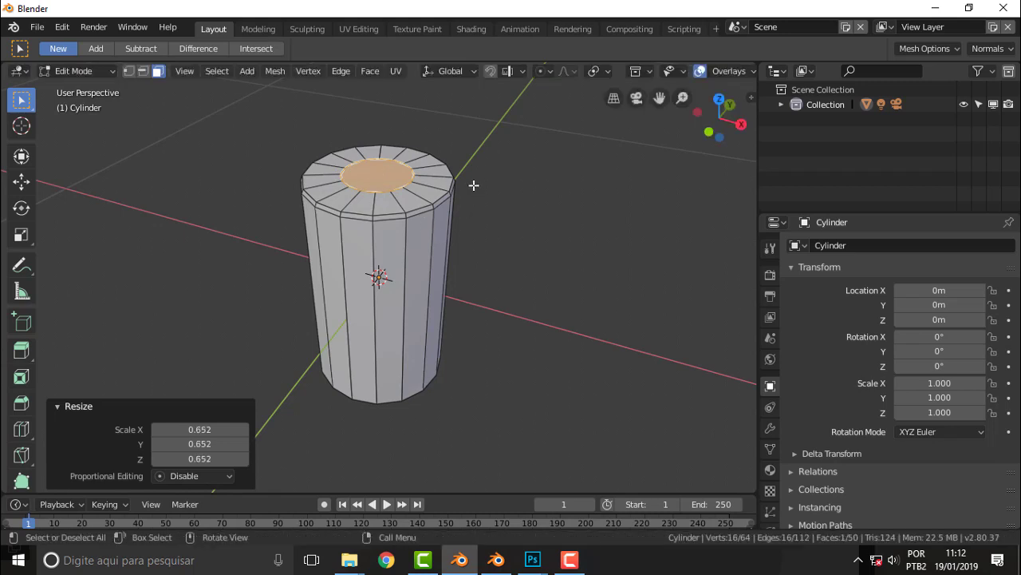
# Step: Extrude the top disc up about 0.026 m and bevel its edge 0.009 with 2 segments
pyautogui.press('e')
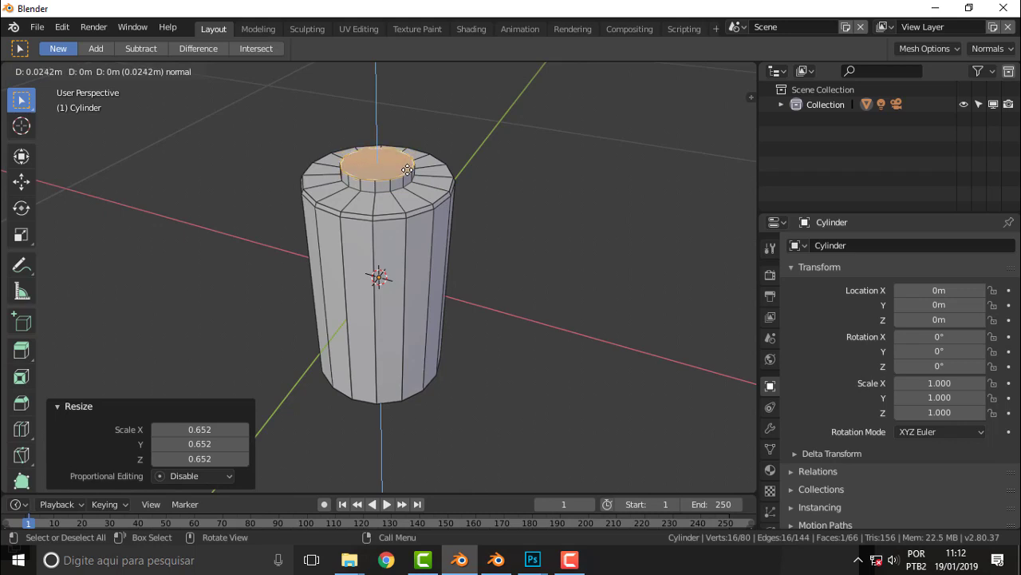
pyautogui.click(407, 169)
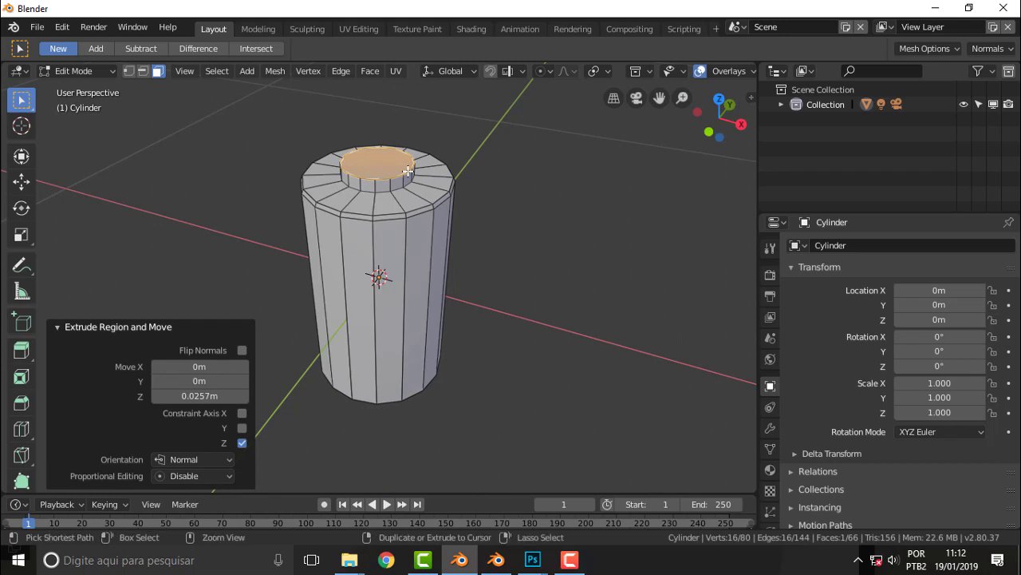
pyautogui.hotkey('ctrl', 'b')
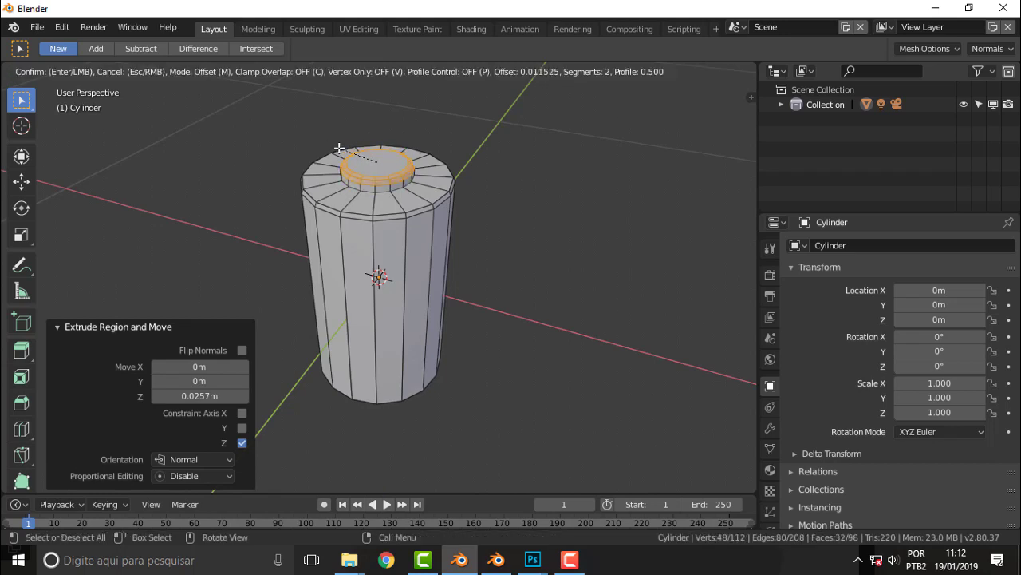
pyautogui.click(340, 150)
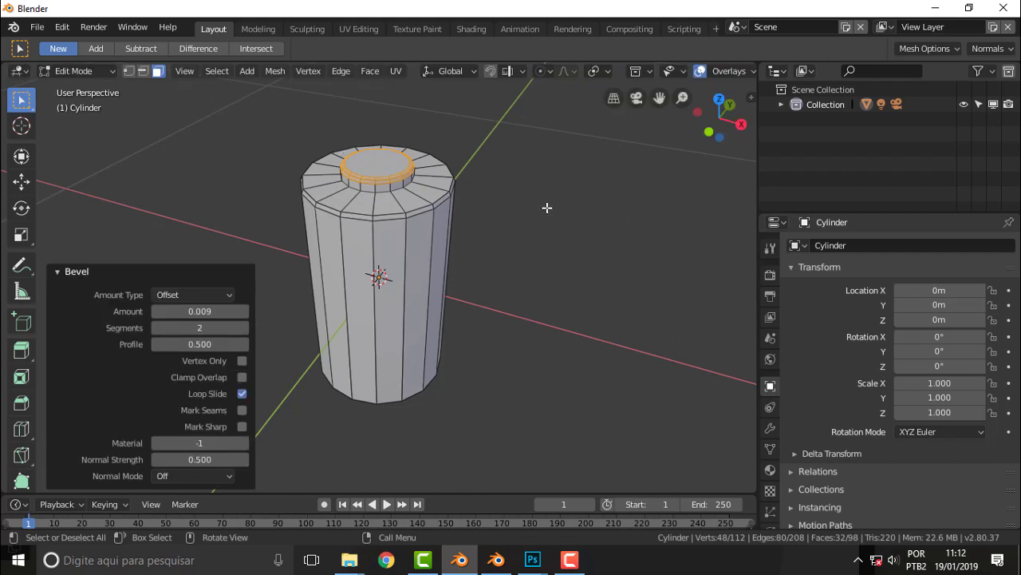
pyautogui.moveTo(547, 208)
pyautogui.mouseDown(button='middle')
pyautogui.moveTo(564, 170)
pyautogui.moveTo(563, 209)
pyautogui.mouseUp(button='middle')
pyautogui.scroll(2, 453, 213)
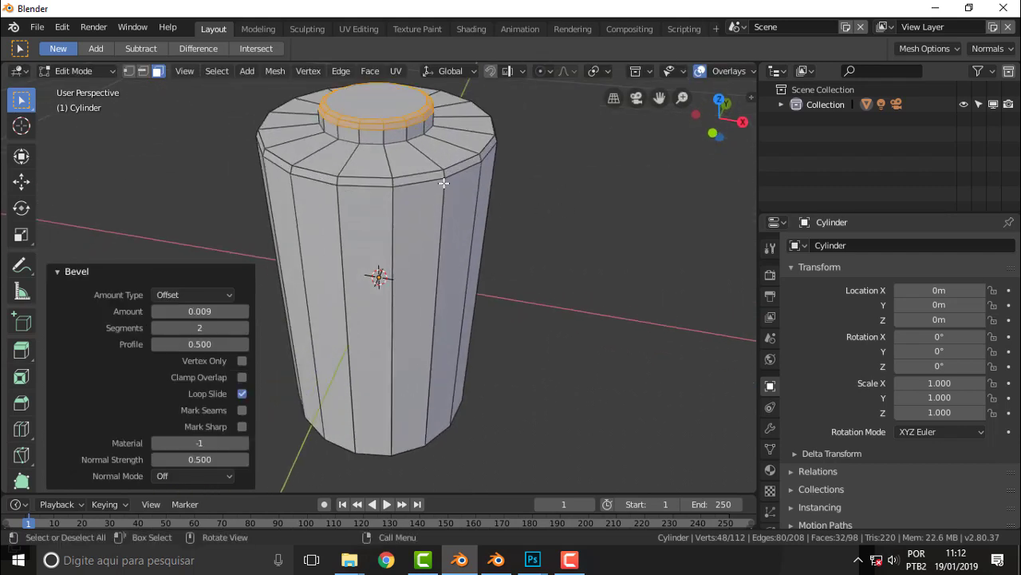
pyautogui.scroll(-2, 444, 182)
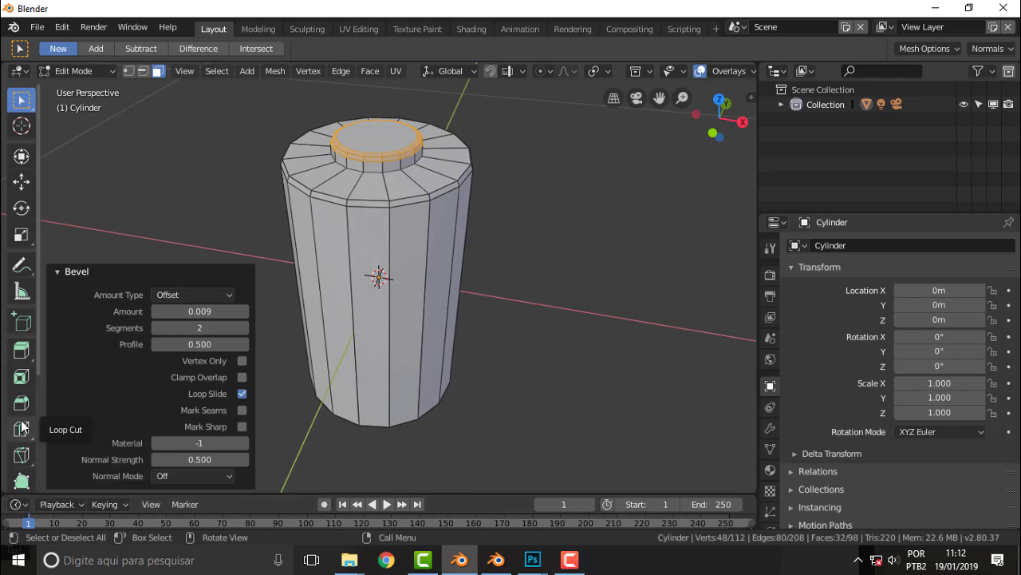
# Step: Add a single loop cut through the ring around the raised cap, returning to face selection
pyautogui.click(21, 429)
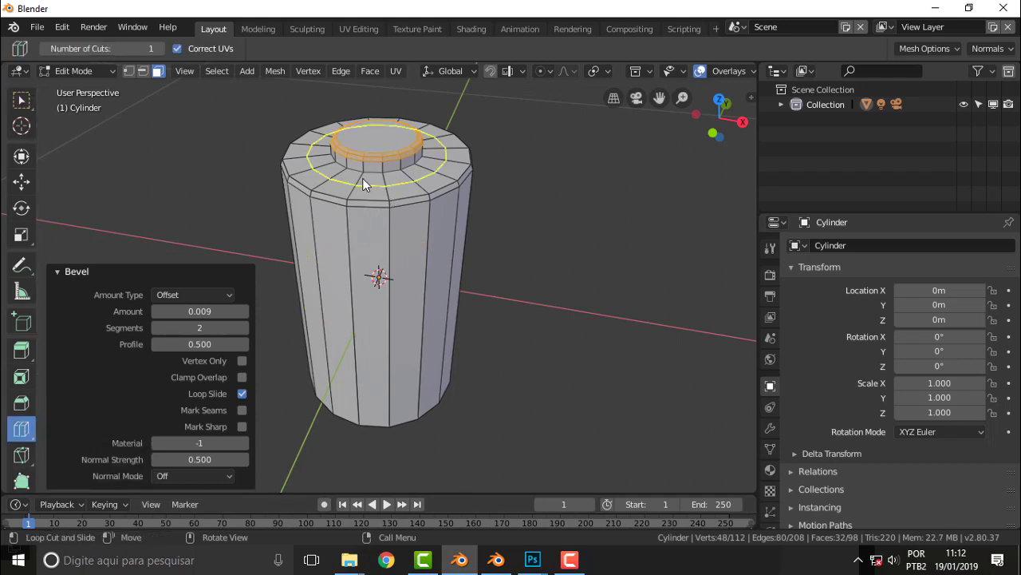
pyautogui.click(362, 179)
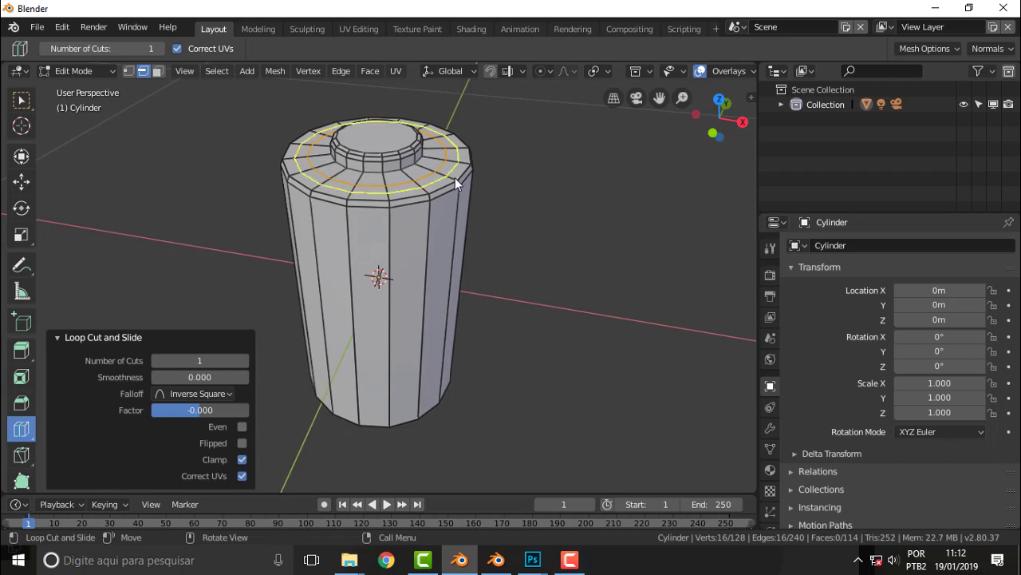
pyautogui.click(533, 561)
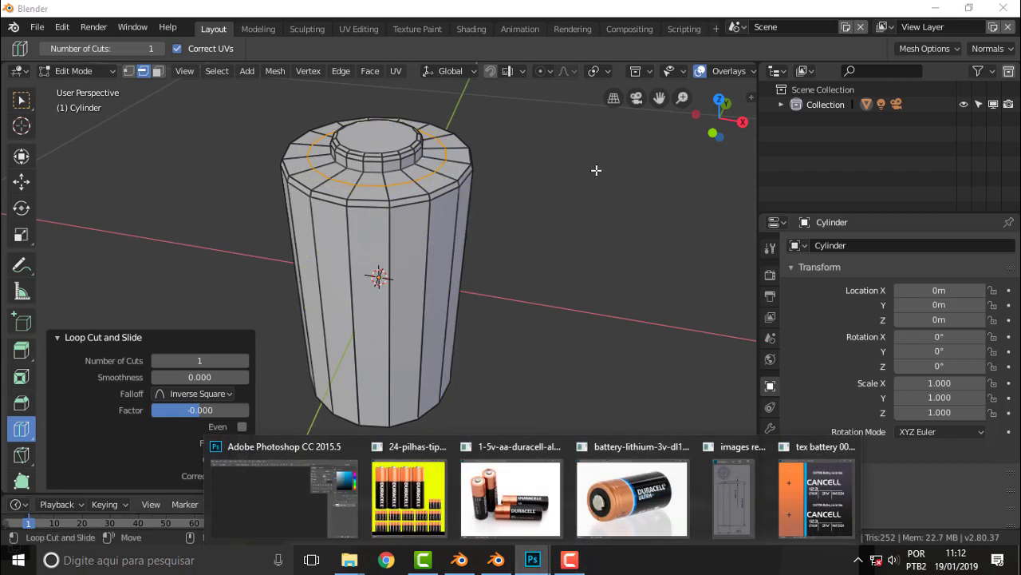
pyautogui.click(564, 213)
pyautogui.moveTo(564, 213)
pyautogui.mouseDown(button='middle')
pyautogui.moveTo(564, 292)
pyautogui.moveTo(599, 98)
pyautogui.moveTo(591, 136)
pyautogui.mouseUp(button='middle')
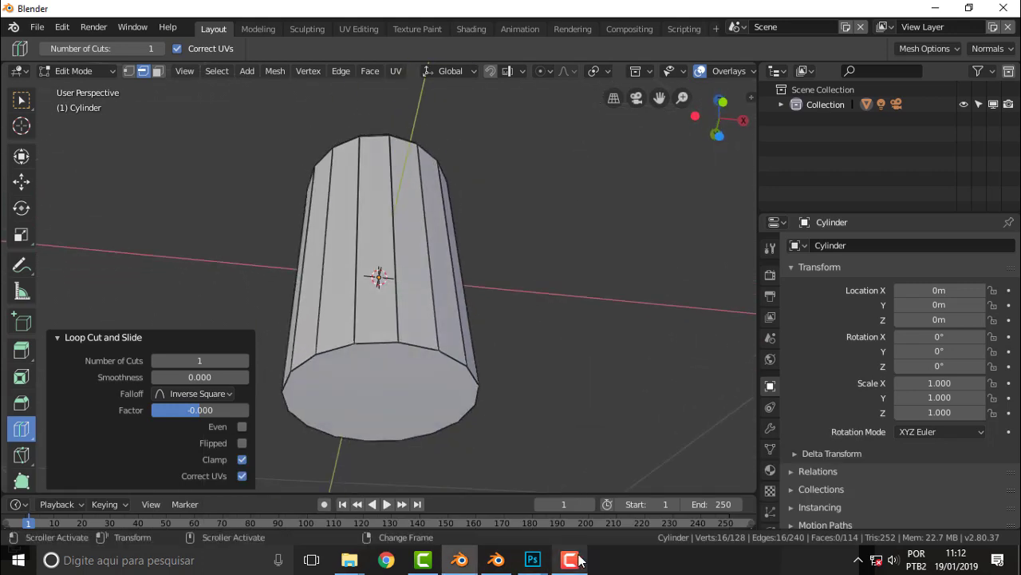
pyautogui.click(158, 74)
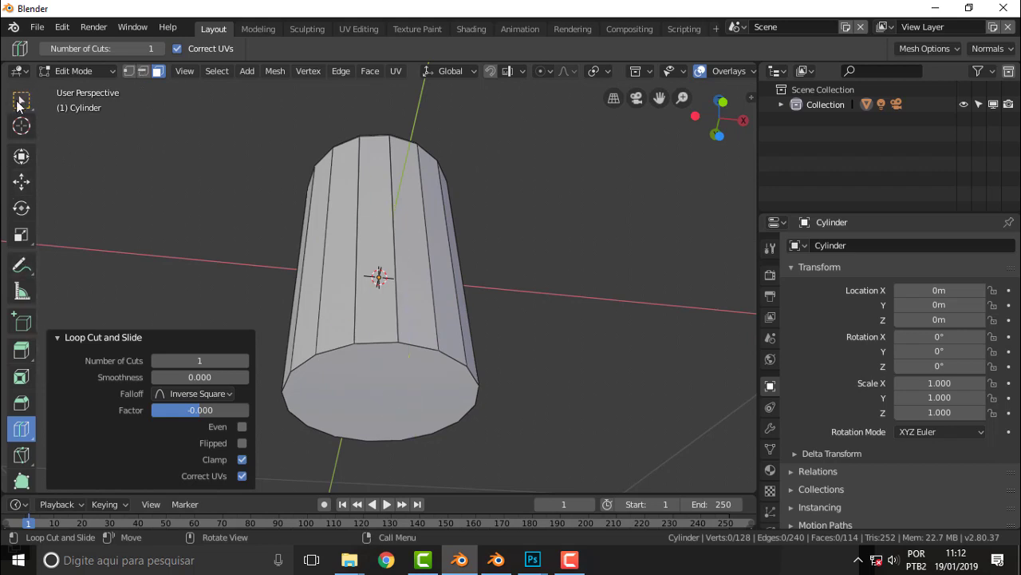
# Step: Select the cylinder's bottom face and bevel its edges
pyautogui.click(22, 99)
pyautogui.click(378, 403)
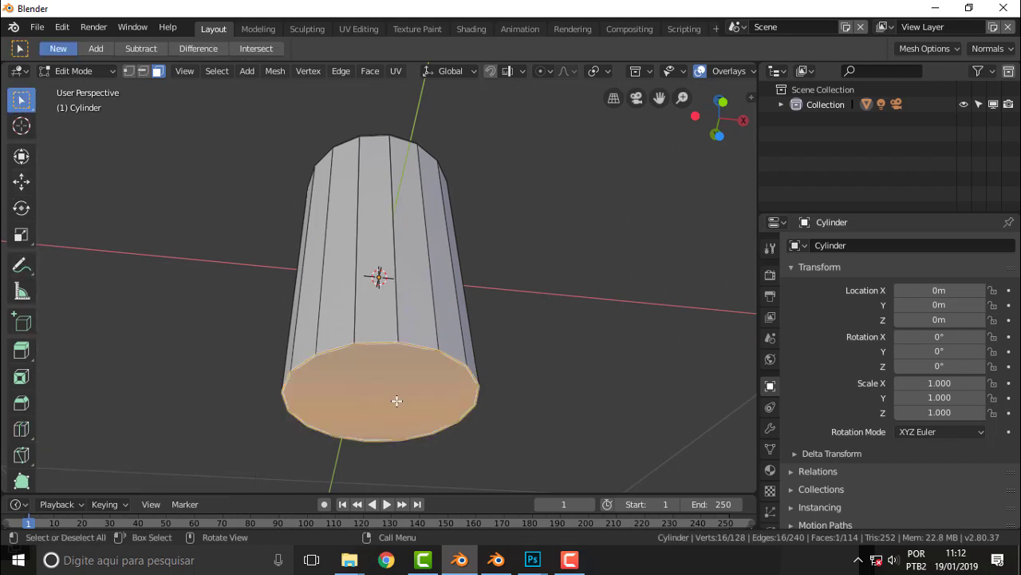
pyautogui.hotkey('ctrl', 'b')
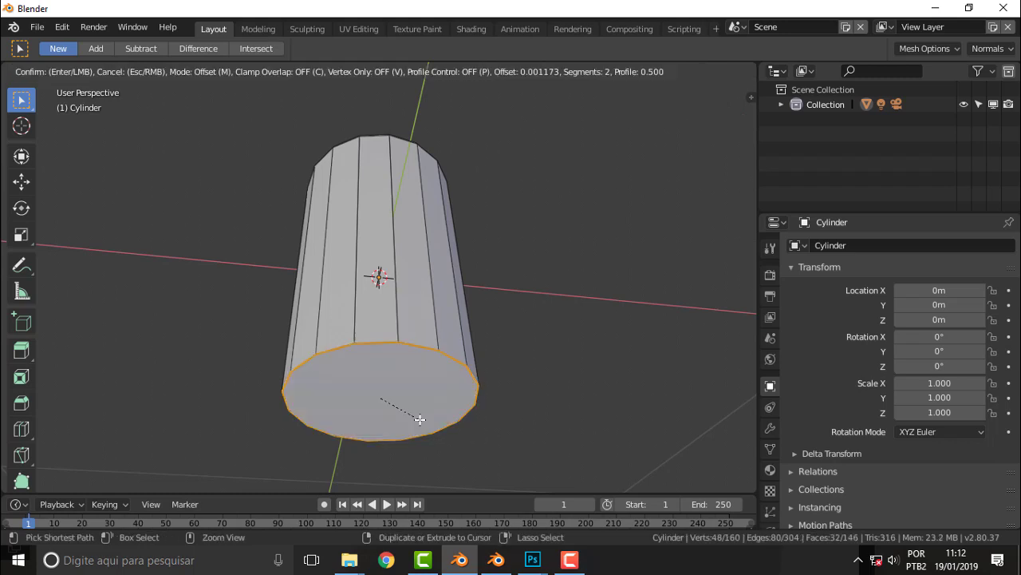
pyautogui.click(389, 345)
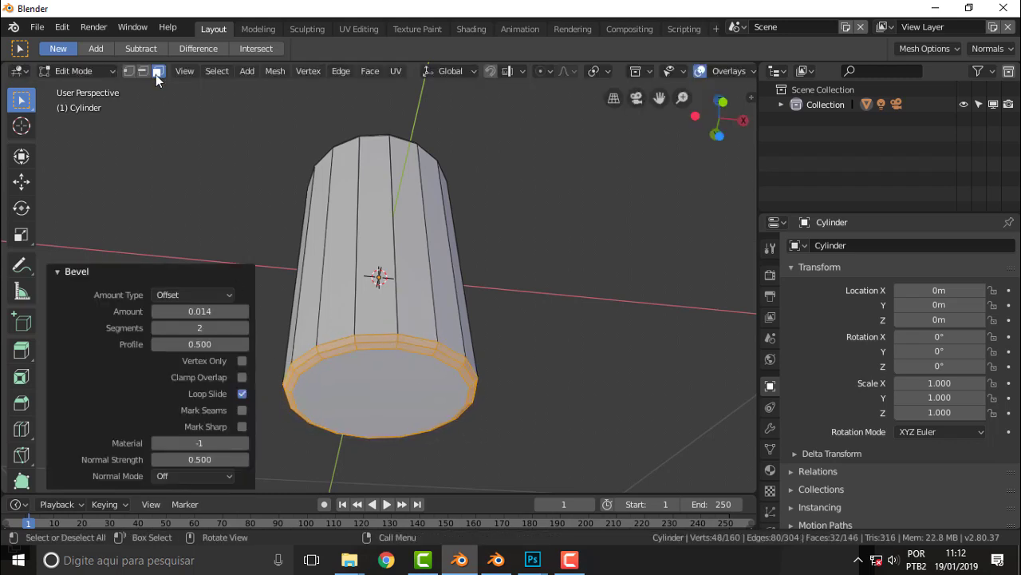
# Step: Shrink the bottom cap to 0.663 and widen the properties area
pyautogui.click(380, 389)
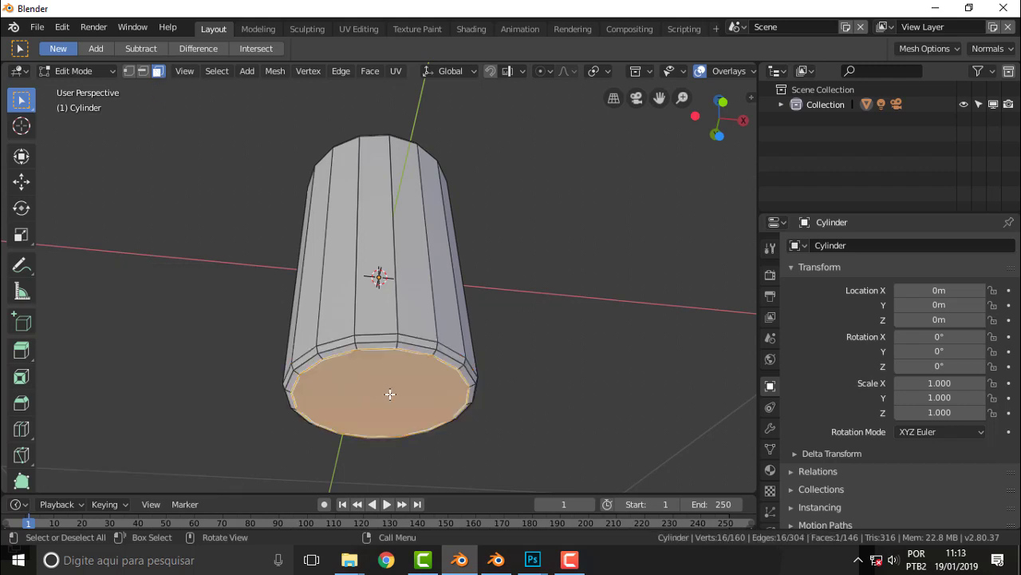
pyautogui.press('s')
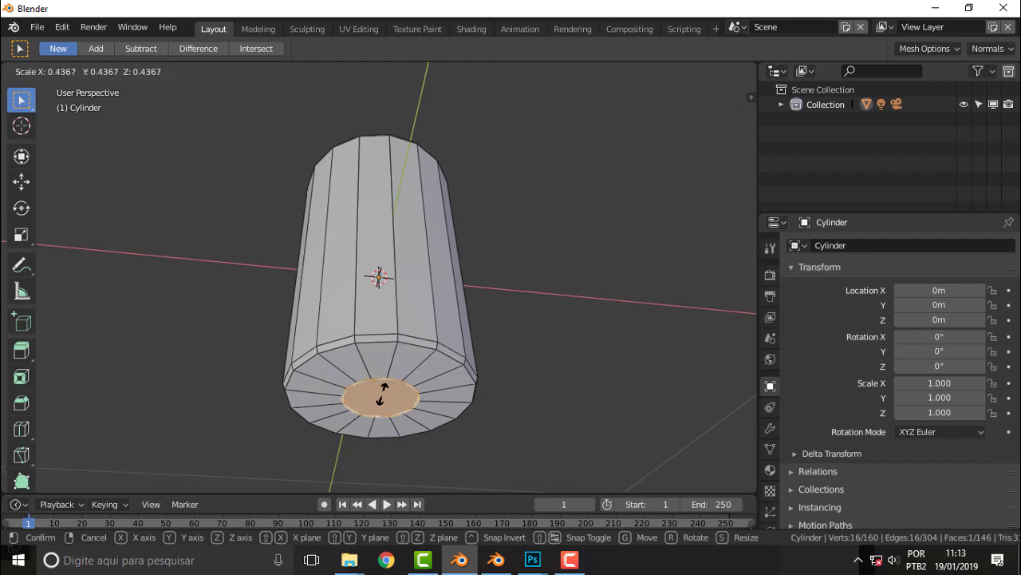
pyautogui.click(441, 379)
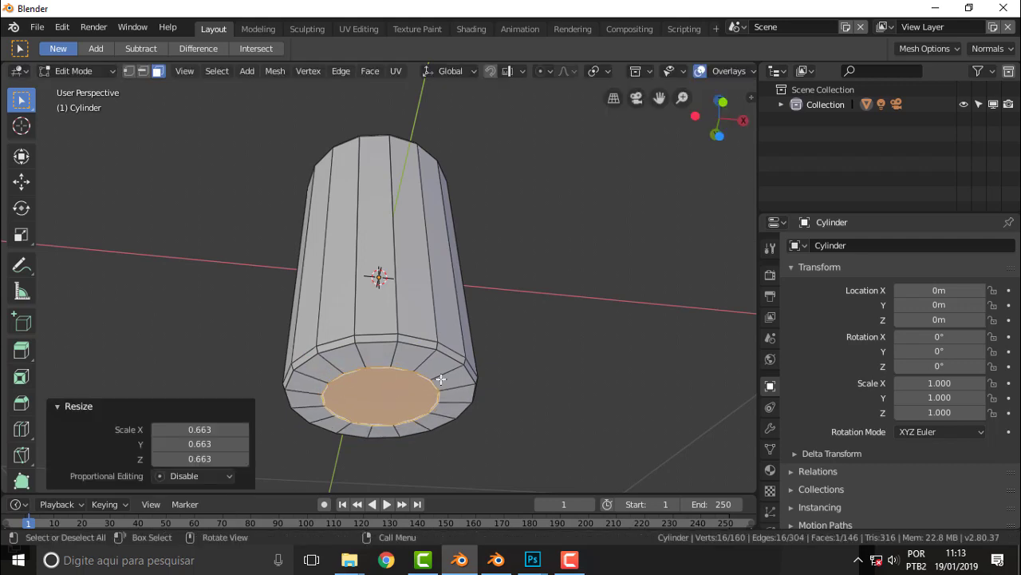
pyautogui.click(575, 264)
pyautogui.moveTo(566, 242)
pyautogui.mouseDown(button='middle')
pyautogui.moveTo(598, 408)
pyautogui.moveTo(662, 410)
pyautogui.moveTo(661, 312)
pyautogui.moveTo(679, 383)
pyautogui.moveTo(747, 398)
pyautogui.moveTo(374, 268)
pyautogui.mouseUp(button='middle')
pyautogui.moveTo(562, 237)
pyautogui.mouseDown(button='middle')
pyautogui.moveTo(715, 222)
pyautogui.moveTo(622, 244)
pyautogui.moveTo(600, 220)
pyautogui.mouseUp(button='middle')
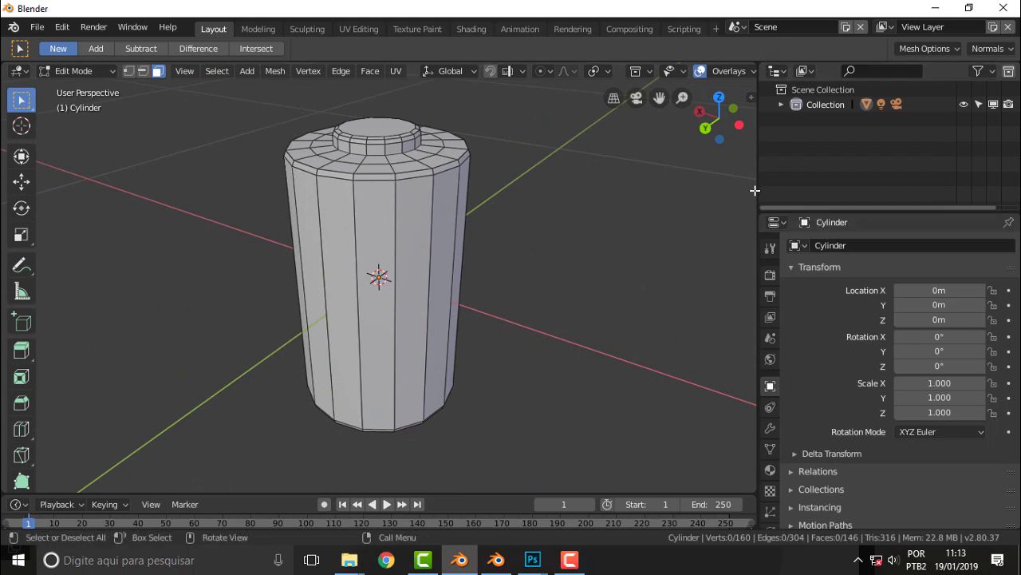
pyautogui.moveTo(758, 191); pyautogui.dragTo(666, 191)
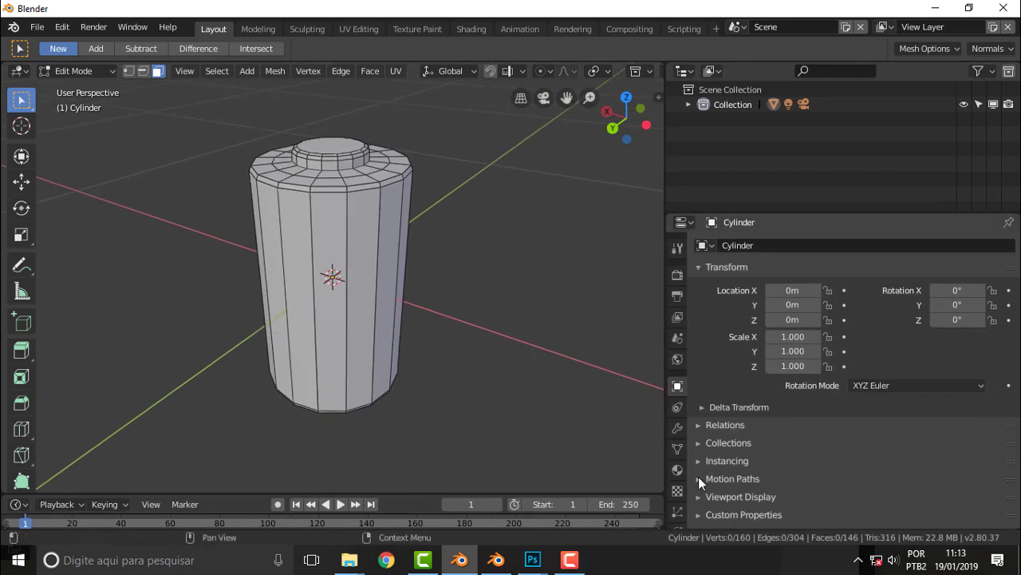
# Step: Add a Subdivision Surface modifier, return to Object Mode and set viewport levels to 1
pyautogui.click(678, 428)
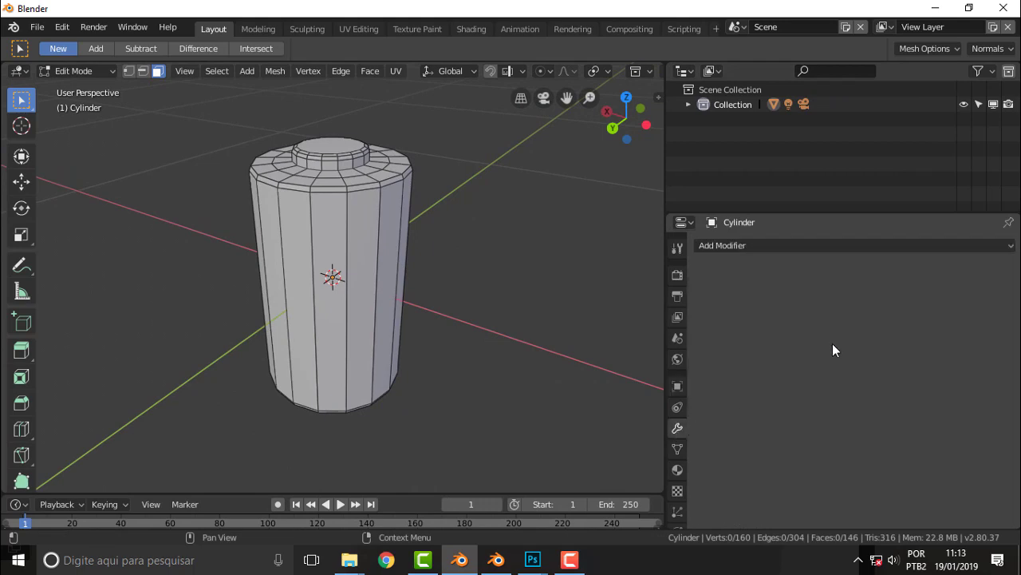
pyautogui.click(959, 246)
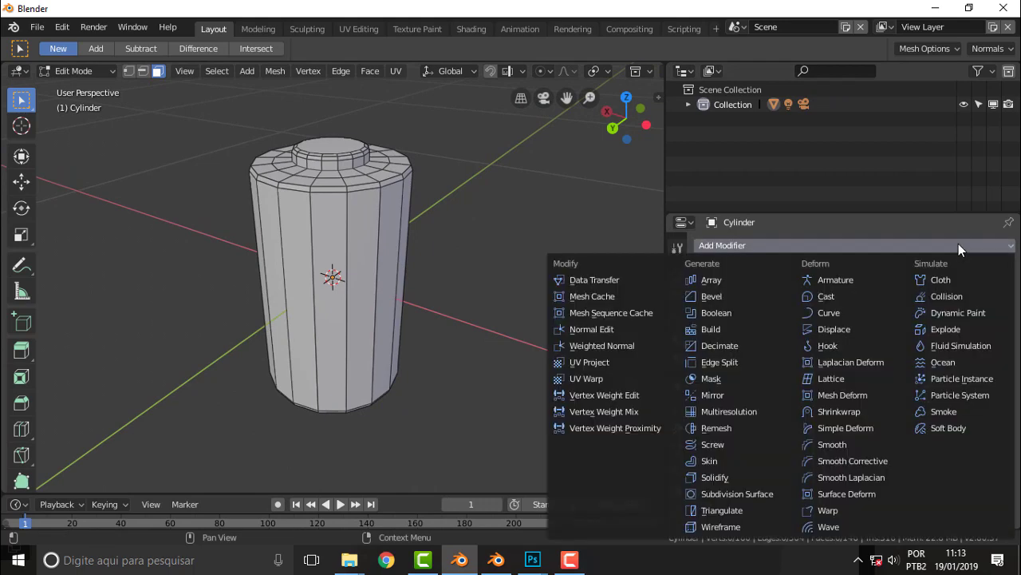
pyautogui.click(747, 495)
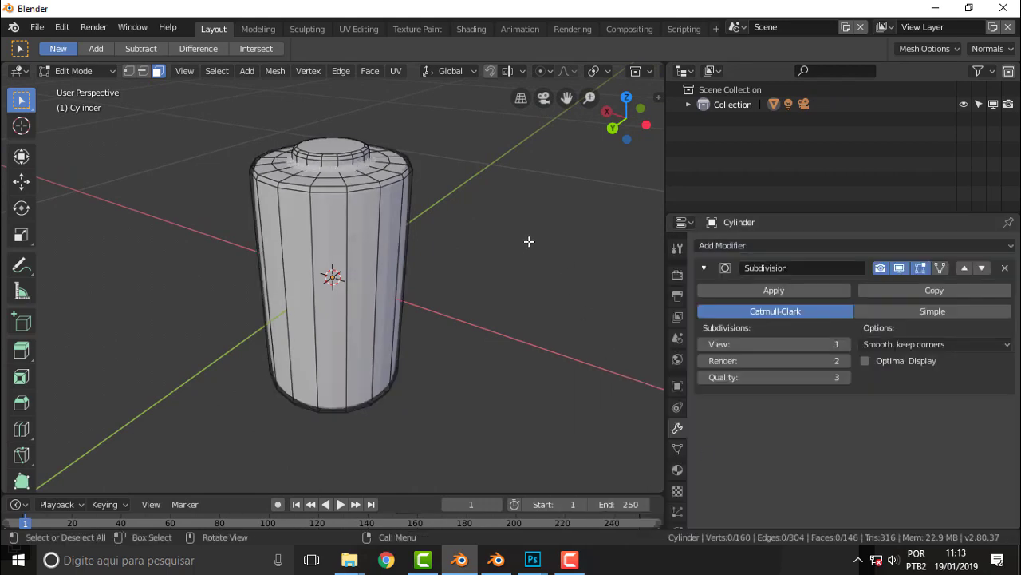
pyautogui.moveTo(529, 241)
pyautogui.mouseDown(button='middle')
pyautogui.moveTo(577, 290)
pyautogui.moveTo(563, 247)
pyautogui.mouseUp(button='middle')
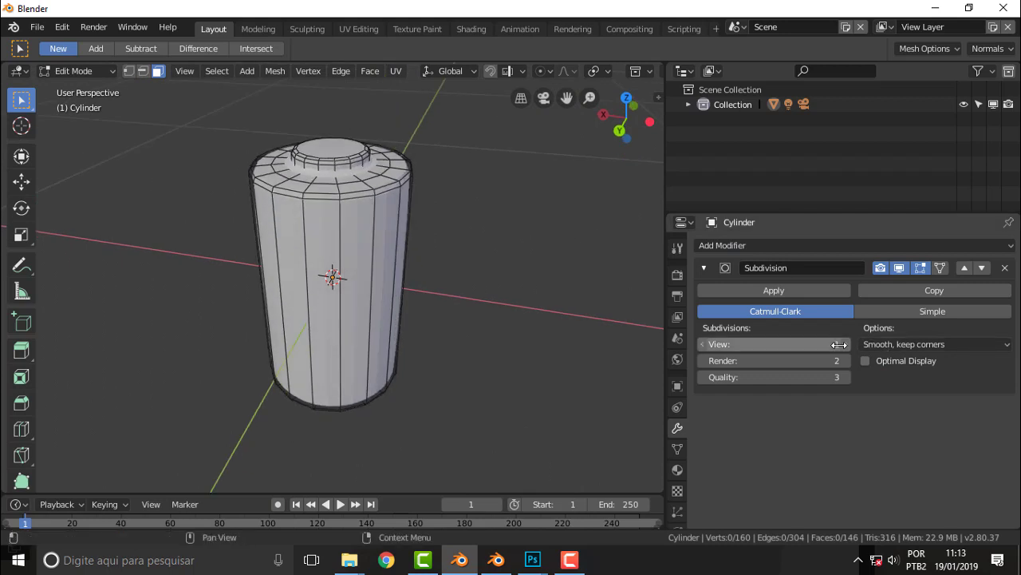
pyautogui.click(59, 72)
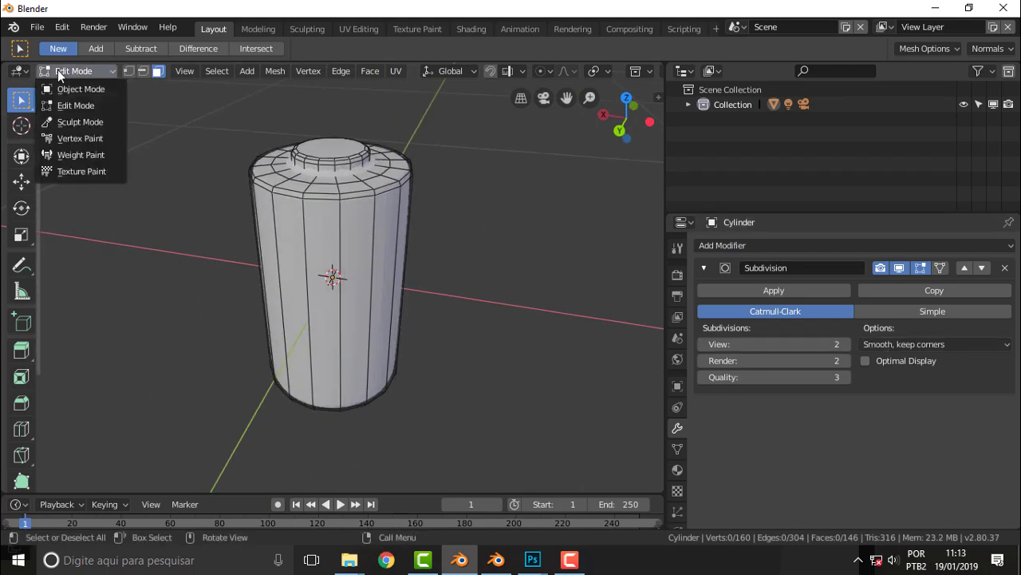
pyautogui.click(84, 88)
pyautogui.moveTo(522, 193)
pyautogui.mouseDown(button='middle')
pyautogui.moveTo(517, 223)
pyautogui.moveTo(337, 86)
pyautogui.moveTo(429, 465)
pyautogui.moveTo(477, 142)
pyautogui.moveTo(572, 183)
pyautogui.moveTo(557, 185)
pyautogui.mouseUp(button='middle')
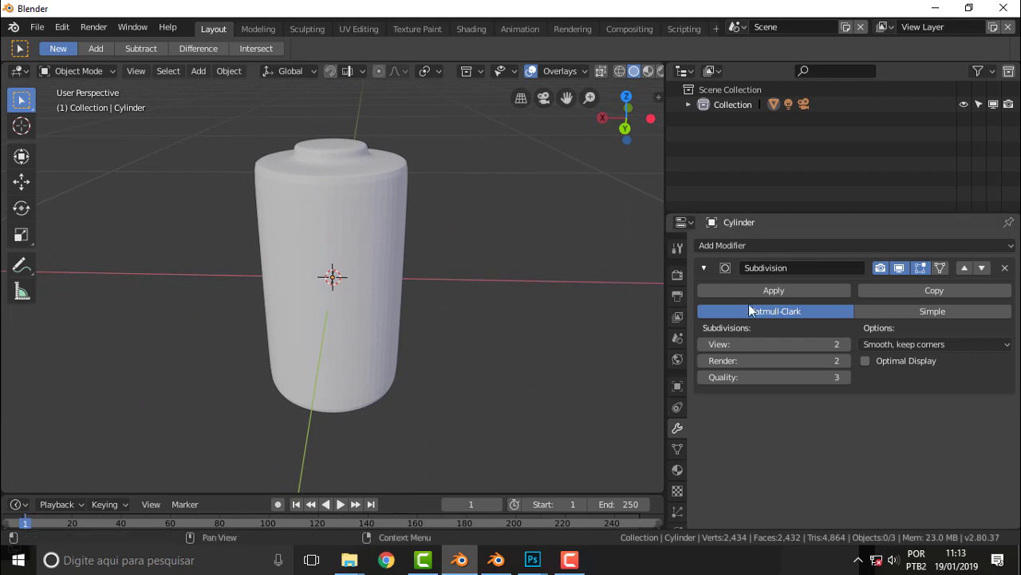
pyautogui.click(703, 344)
pyautogui.moveTo(487, 193)
pyautogui.mouseDown(button='middle')
pyautogui.moveTo(501, 281)
pyautogui.moveTo(500, 154)
pyautogui.moveTo(450, 71)
pyautogui.moveTo(476, 220)
pyautogui.mouseUp(button='middle')
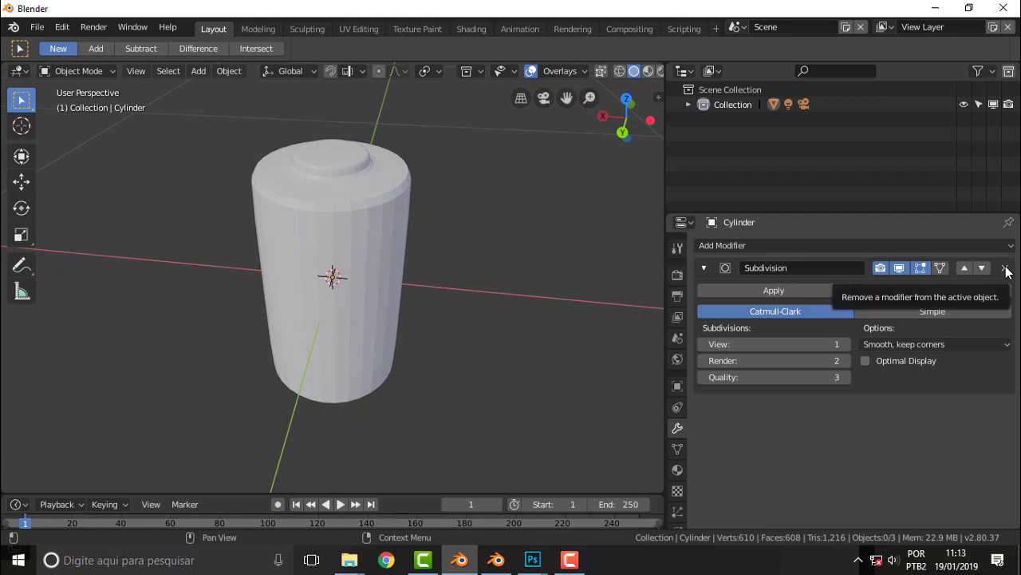
pyautogui.moveTo(474, 219); pyautogui.dragTo(533, 209, button='middle')
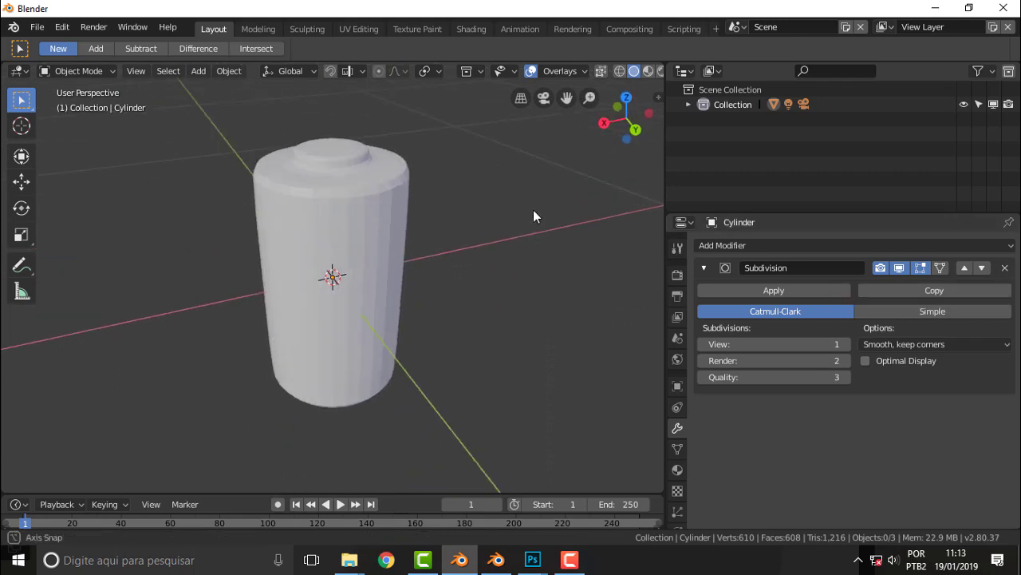
# Step: Switch to the UV Editing workspace and zoom in on the view
pyautogui.click(357, 29)
pyautogui.scroll(2, 641, 298)
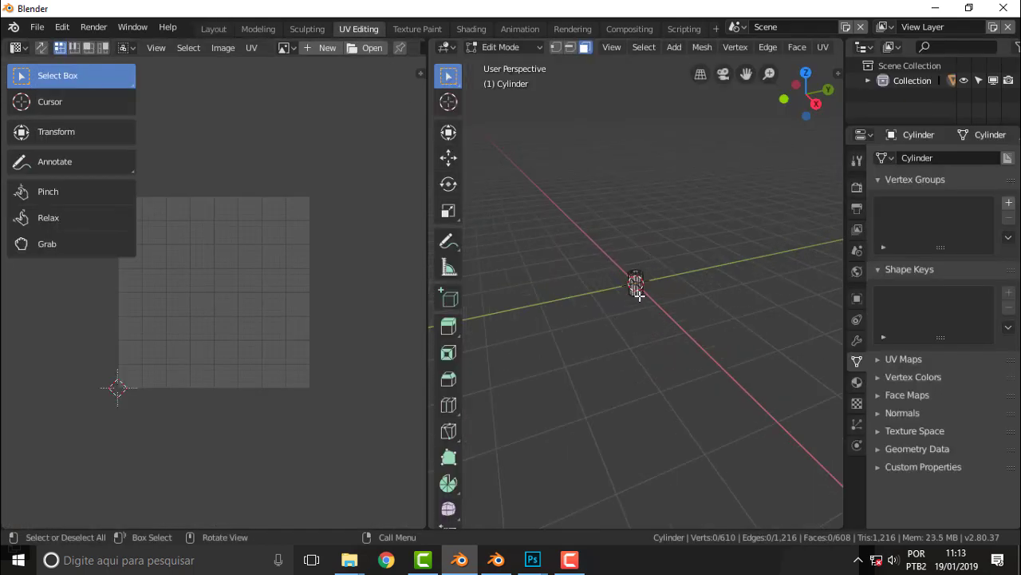
pyautogui.scroll(3, 639, 295)
pyautogui.scroll(3, 639, 293)
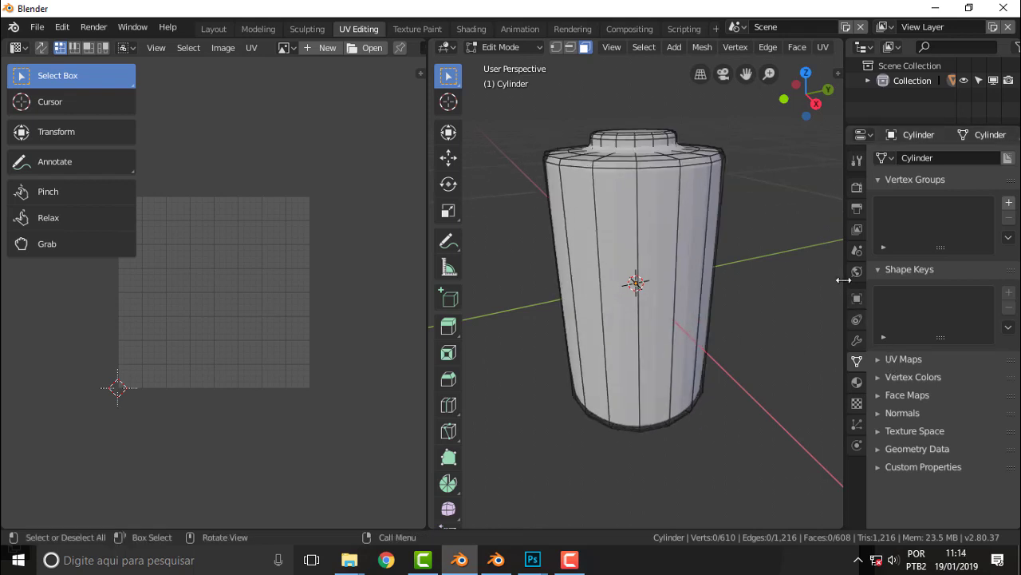
# Step: Load tex battery 001.jpg from the Battery ref folder into the UV editor
pyautogui.click(372, 47)
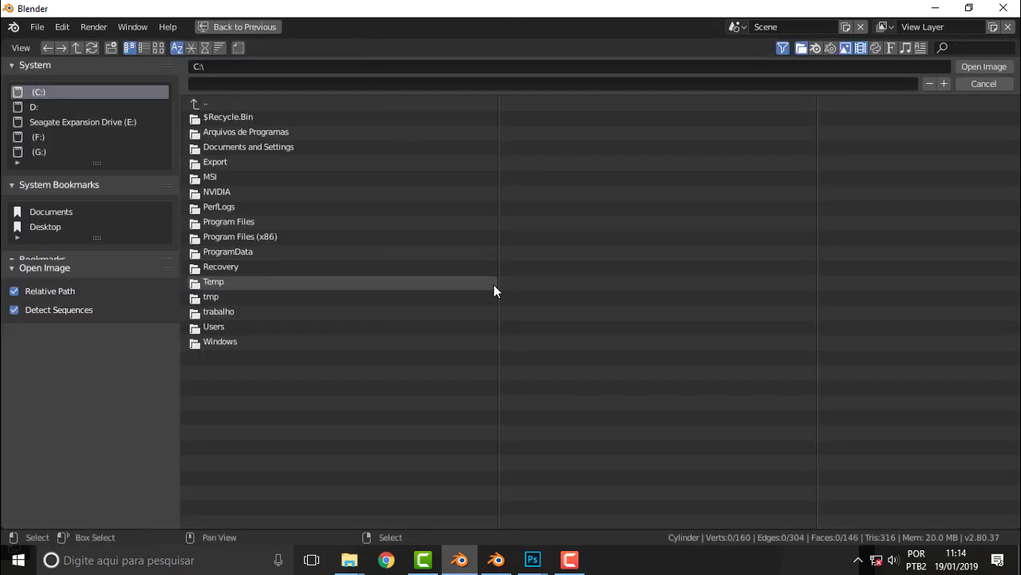
pyautogui.click(217, 312)
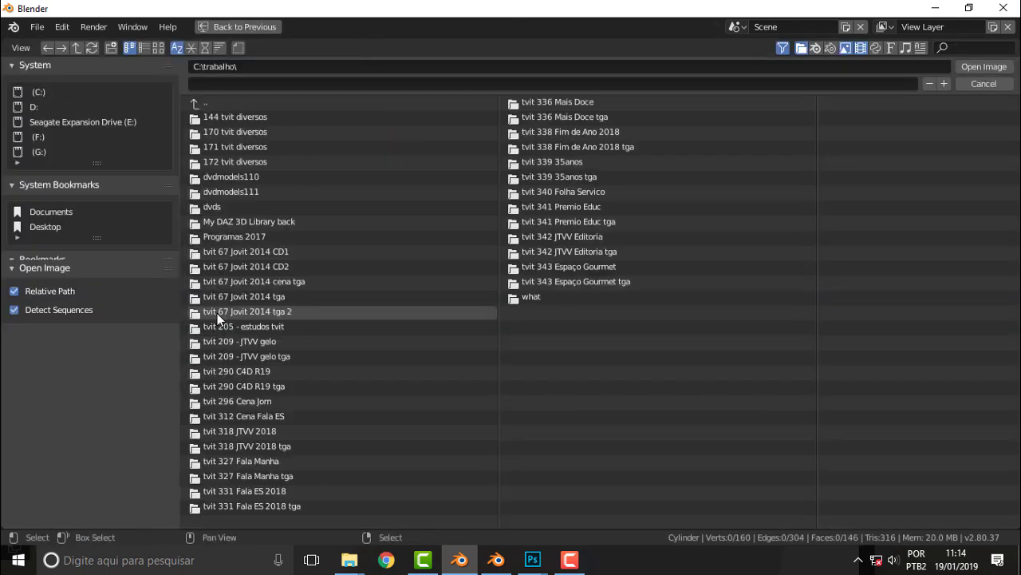
pyautogui.click(527, 297)
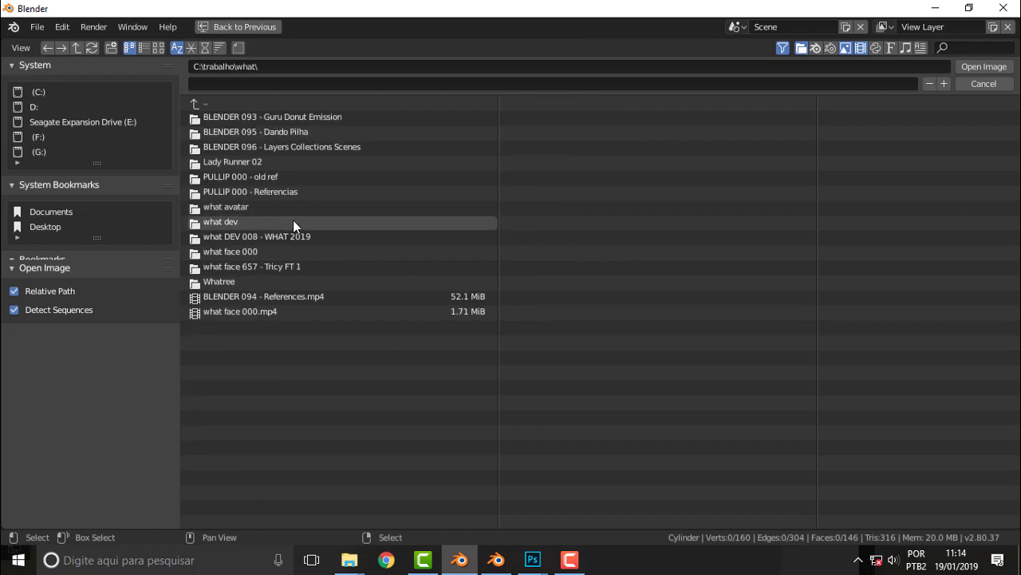
pyautogui.click(232, 161)
pyautogui.click(206, 117)
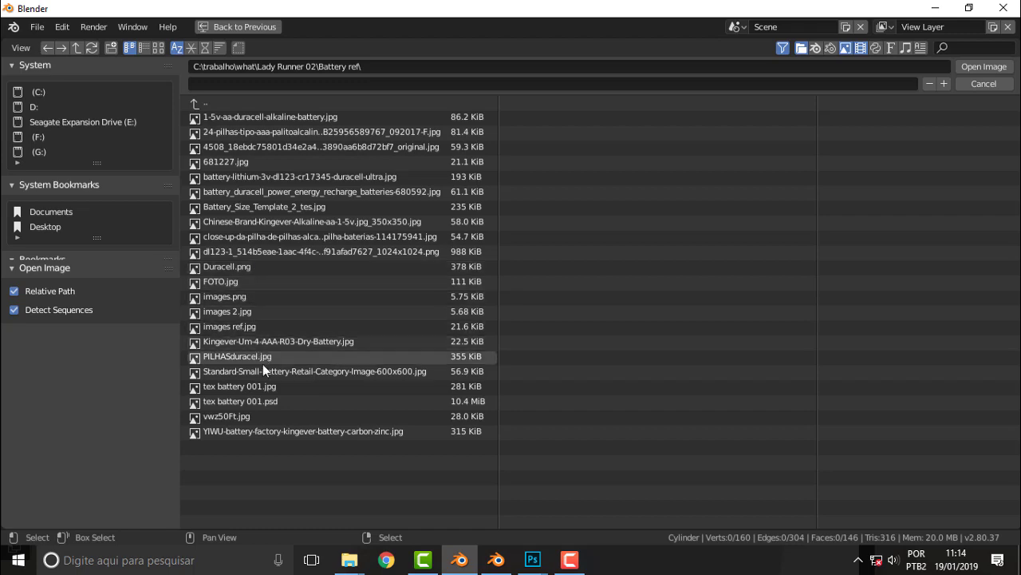
pyautogui.click(471, 386)
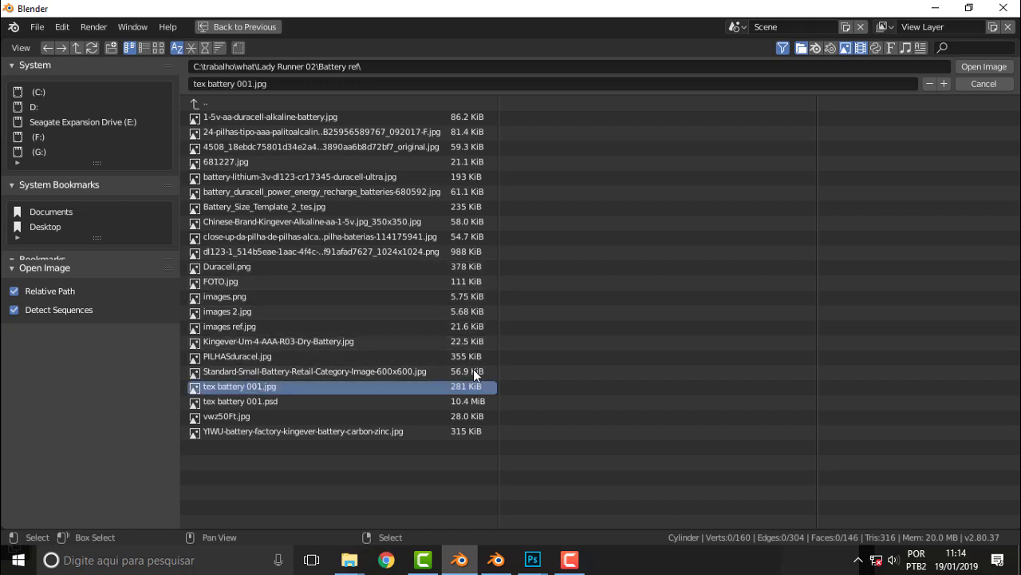
pyautogui.click(976, 67)
pyautogui.scroll(-4, 330, 231)
pyautogui.scroll(-2, 330, 231)
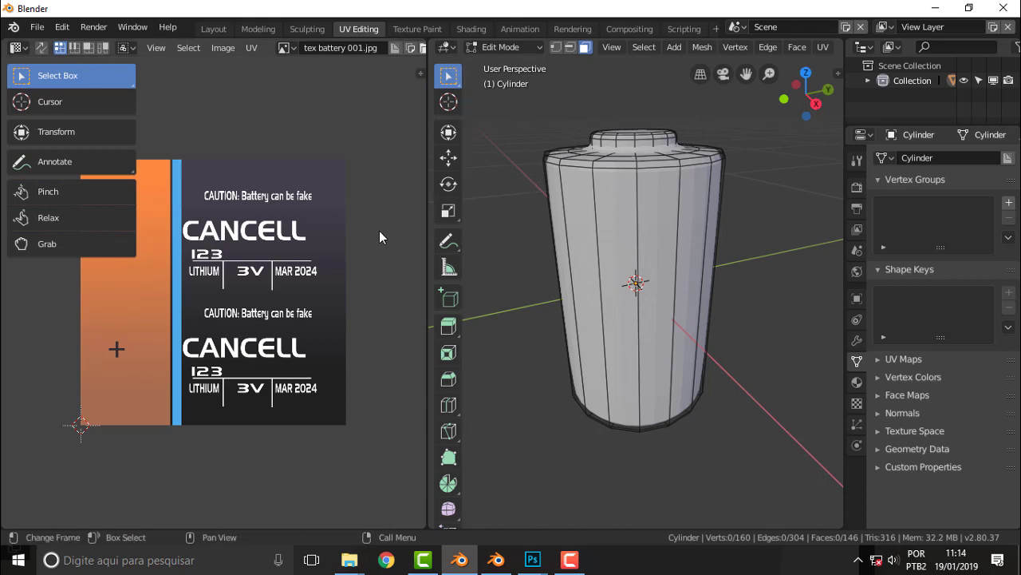
# Step: Box-select all 16 tall side faces of the cylinder from the back and perspective views
pyautogui.click(675, 245)
pyautogui.click(751, 287)
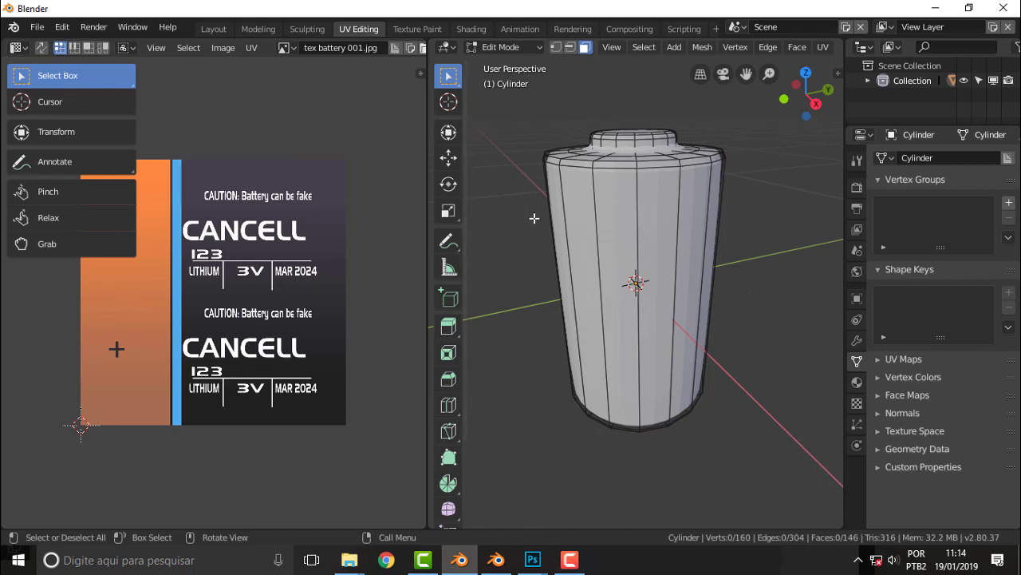
pyautogui.moveTo(534, 218); pyautogui.dragTo(762, 297)
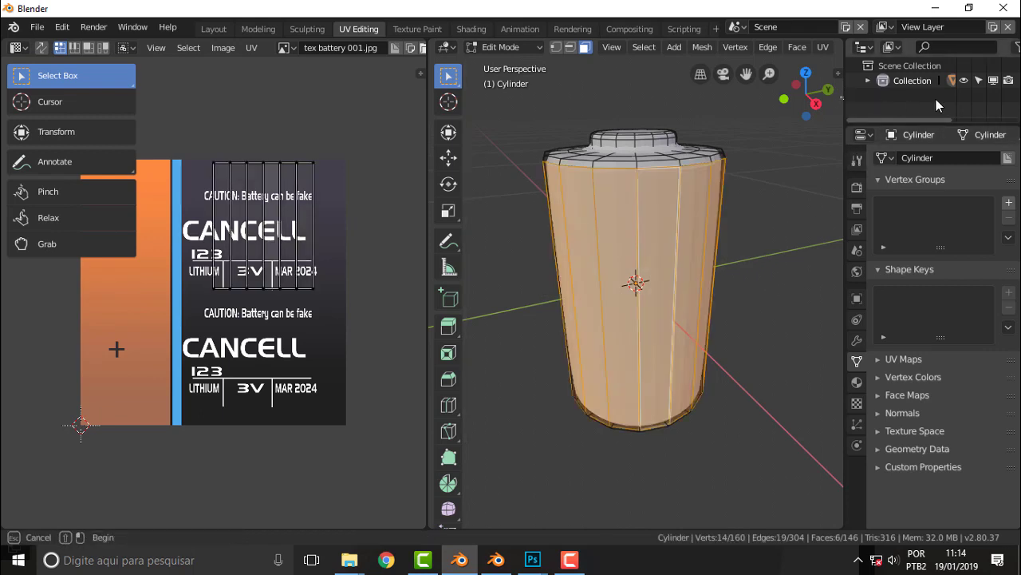
pyautogui.hotkey('alt', 'a')
pyautogui.moveTo(523, 221); pyautogui.dragTo(784, 272)
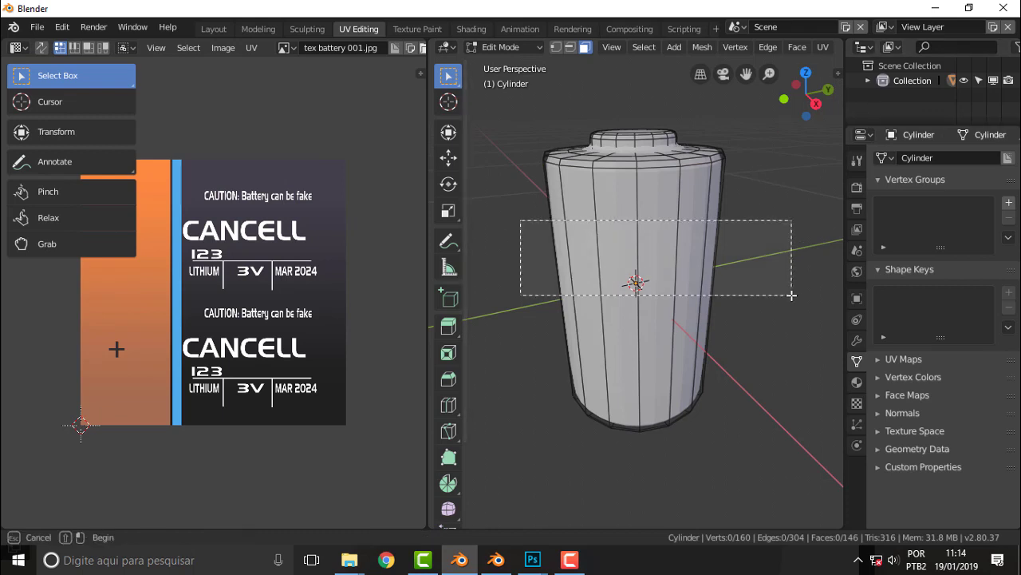
pyautogui.keyDown('alt'); pyautogui.moveTo(769, 265); pyautogui.dragTo(672, 275, button='middle'); pyautogui.keyUp('alt')
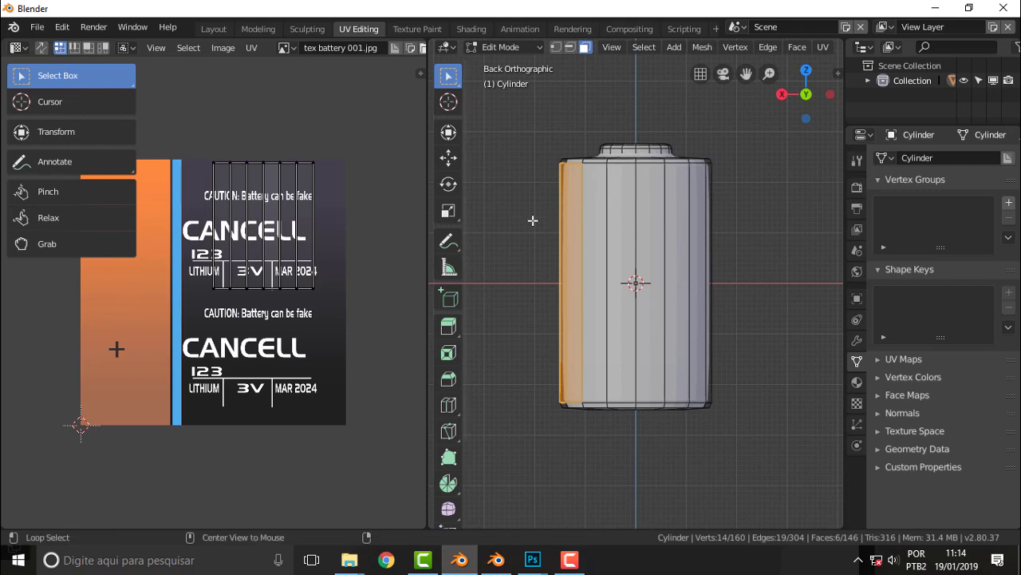
pyautogui.keyDown('ctrl'); pyautogui.moveTo(547, 215); pyautogui.dragTo(788, 288); pyautogui.keyUp('ctrl')
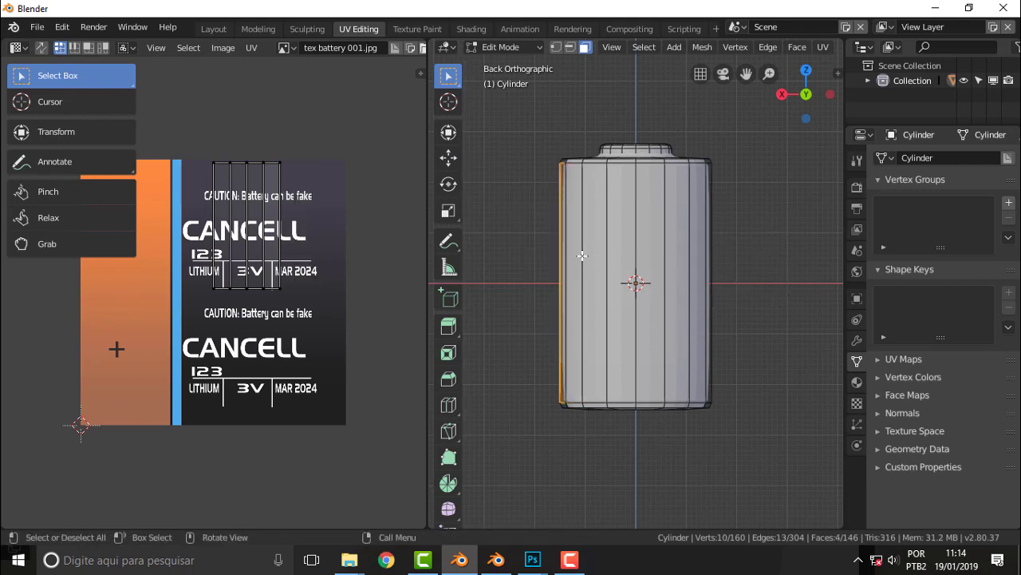
pyautogui.keyDown('ctrl'); pyautogui.moveTo(524, 222); pyautogui.dragTo(779, 294); pyautogui.keyUp('ctrl')
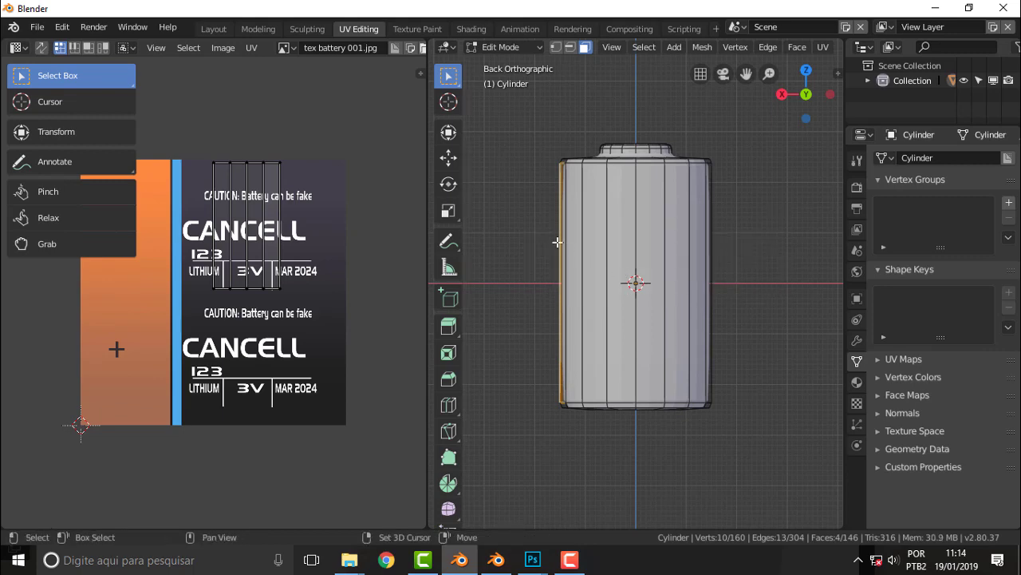
pyautogui.moveTo(539, 225); pyautogui.dragTo(794, 324)
pyautogui.moveTo(800, 305)
pyautogui.mouseDown(button='middle')
pyautogui.moveTo(765, 331)
pyautogui.moveTo(549, 378)
pyautogui.mouseUp(button='middle')
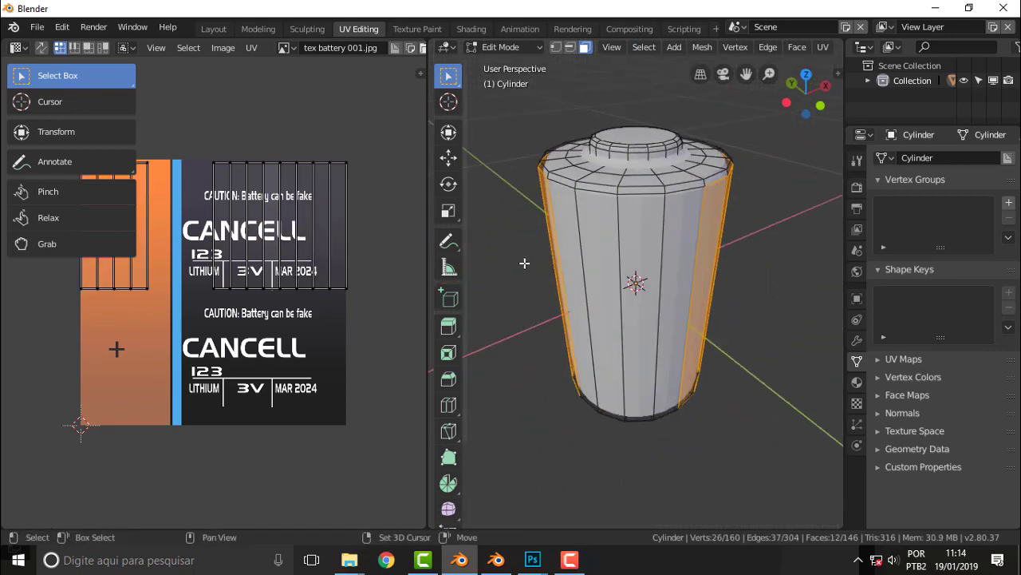
pyautogui.moveTo(514, 239); pyautogui.dragTo(765, 338)
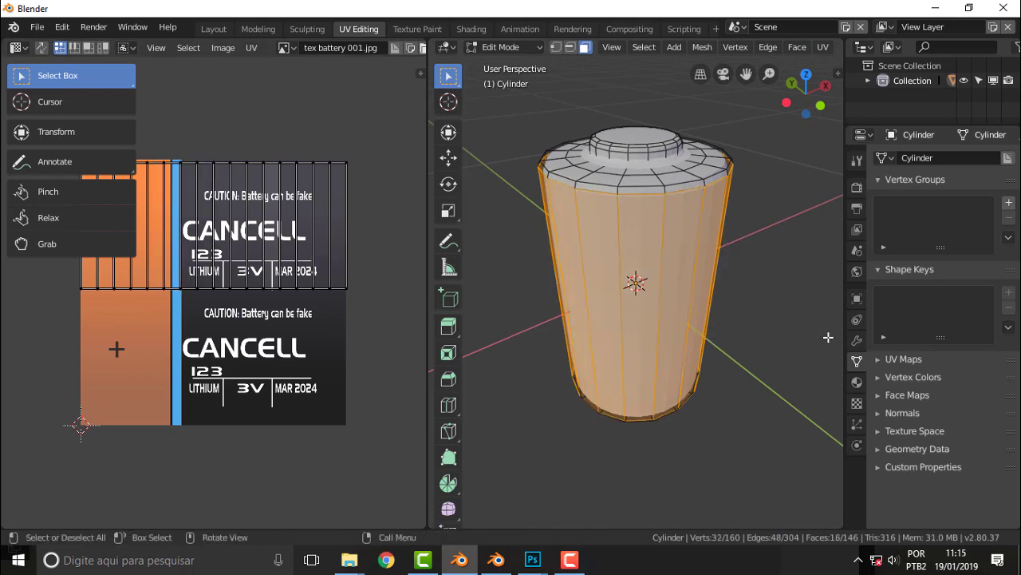
# Step: Rotate the upper UV strip about 90° and move it over the label area
pyautogui.moveTo(811, 295)
pyautogui.mouseDown(button='middle')
pyautogui.moveTo(815, 238)
pyautogui.moveTo(831, 298)
pyautogui.mouseUp(button='middle')
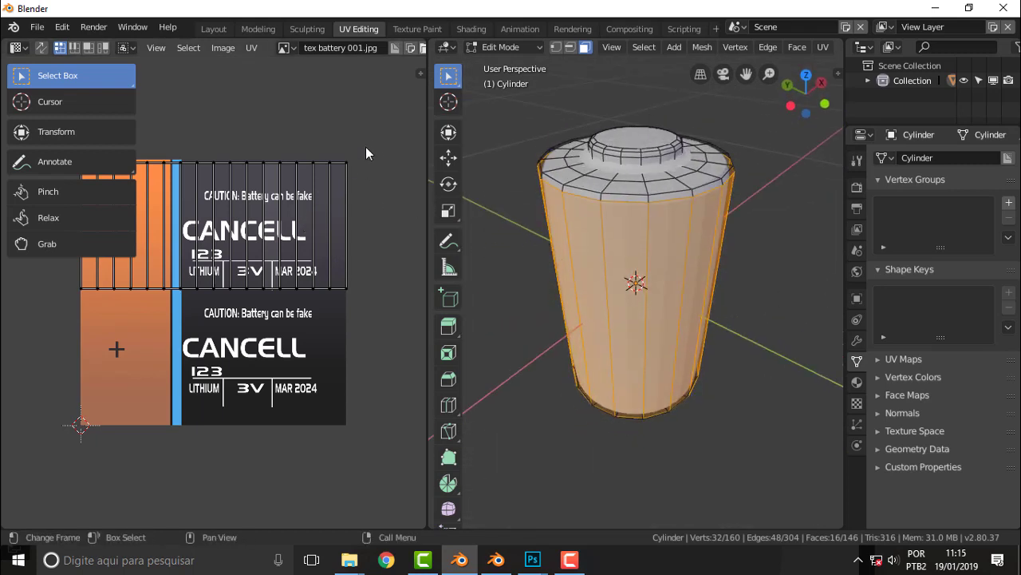
pyautogui.moveTo(42, 316); pyautogui.dragTo(369, 116)
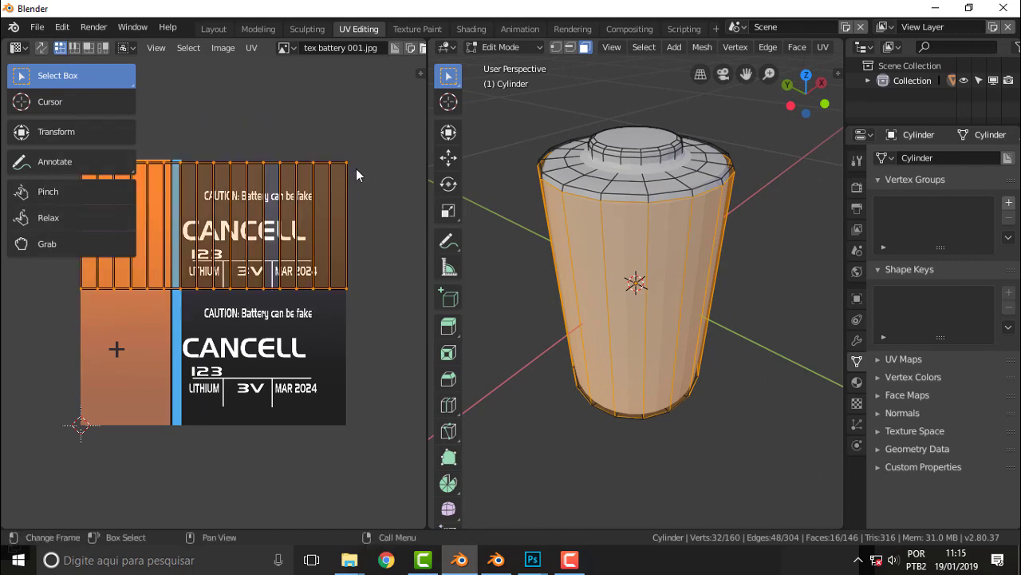
pyautogui.press('r')
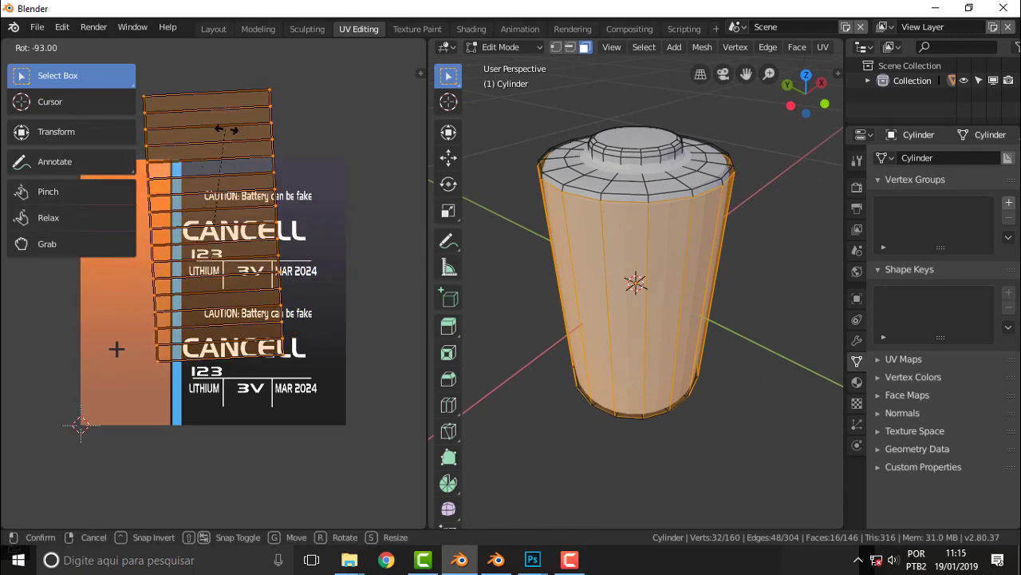
pyautogui.click(355, 247)
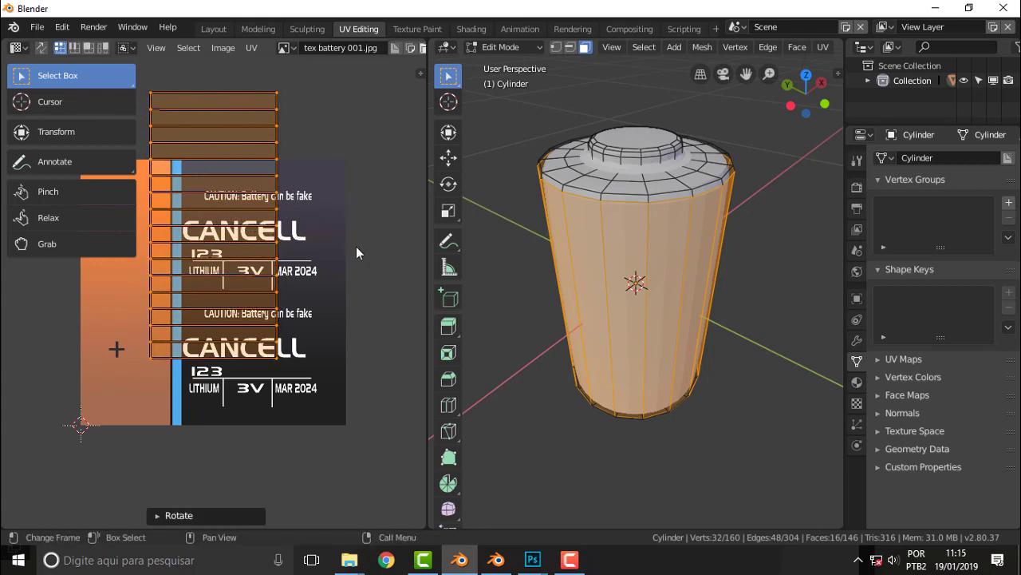
pyautogui.press('g')
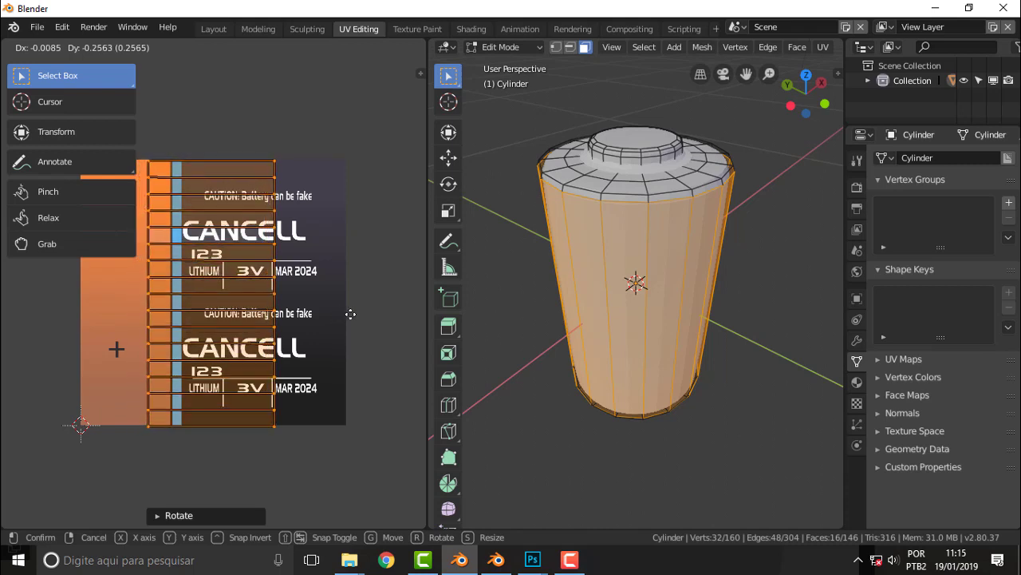
pyautogui.click(351, 319)
# Step: Stretch the strip horizontally across the label width, shift it along X, then deselect all
pyautogui.press('s')
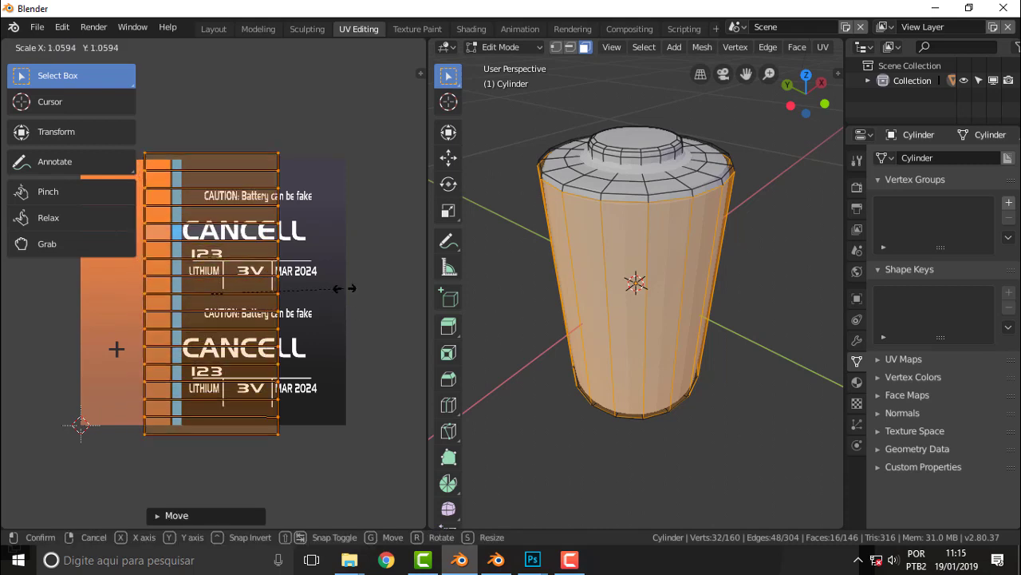
pyautogui.press('x')
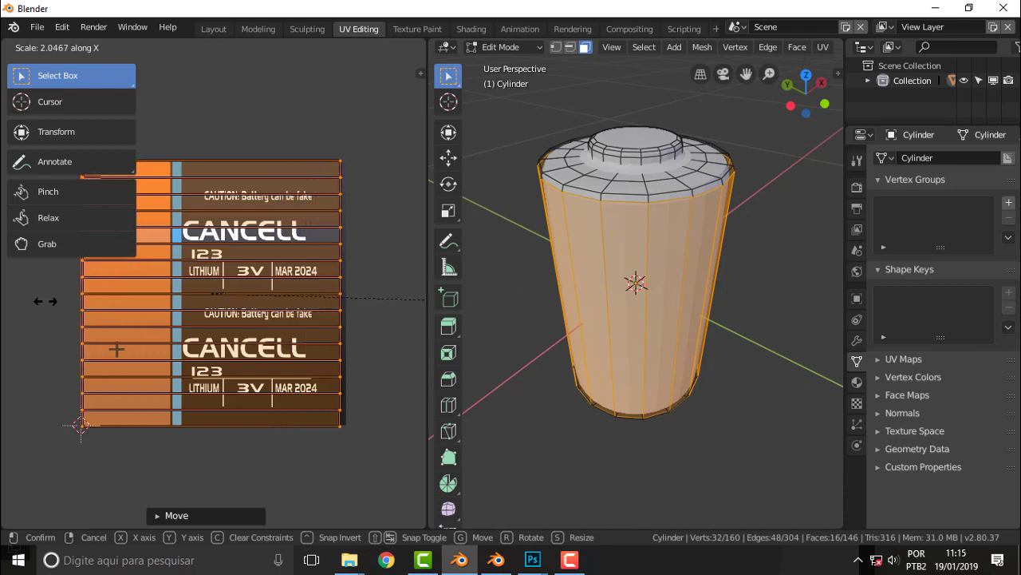
pyautogui.click(46, 297)
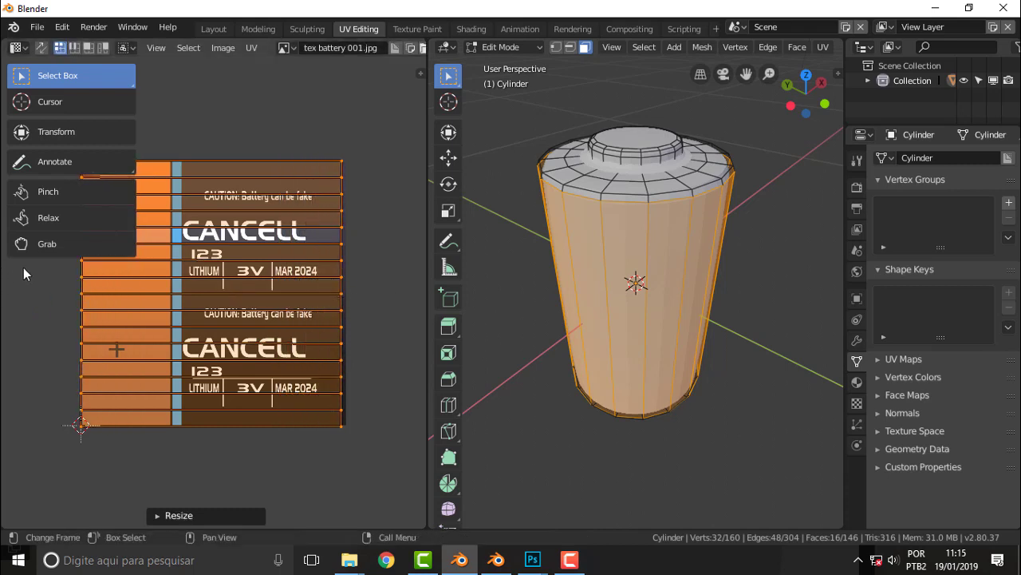
pyautogui.press('g')
pyautogui.press('x')
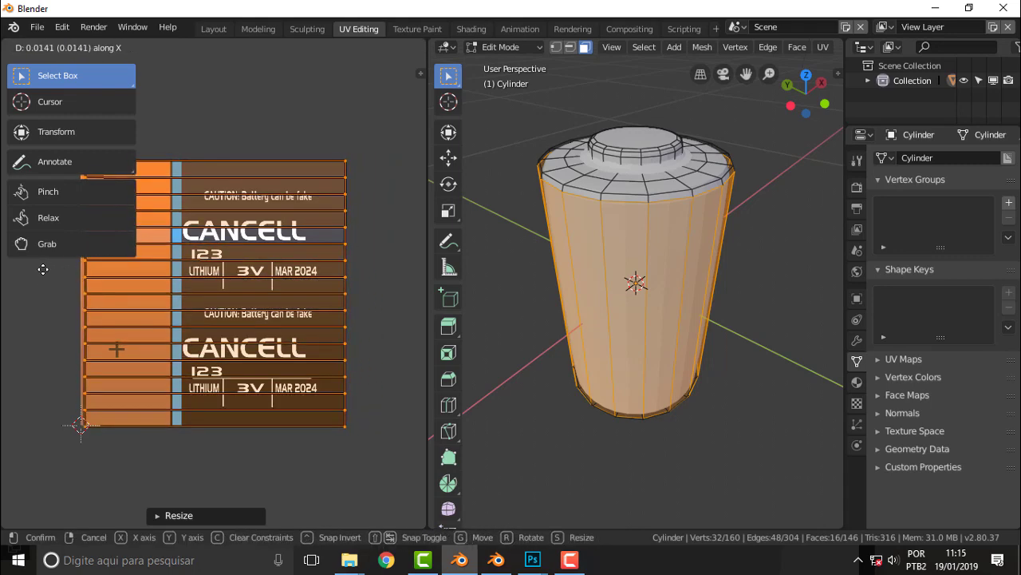
pyautogui.click(101, 283)
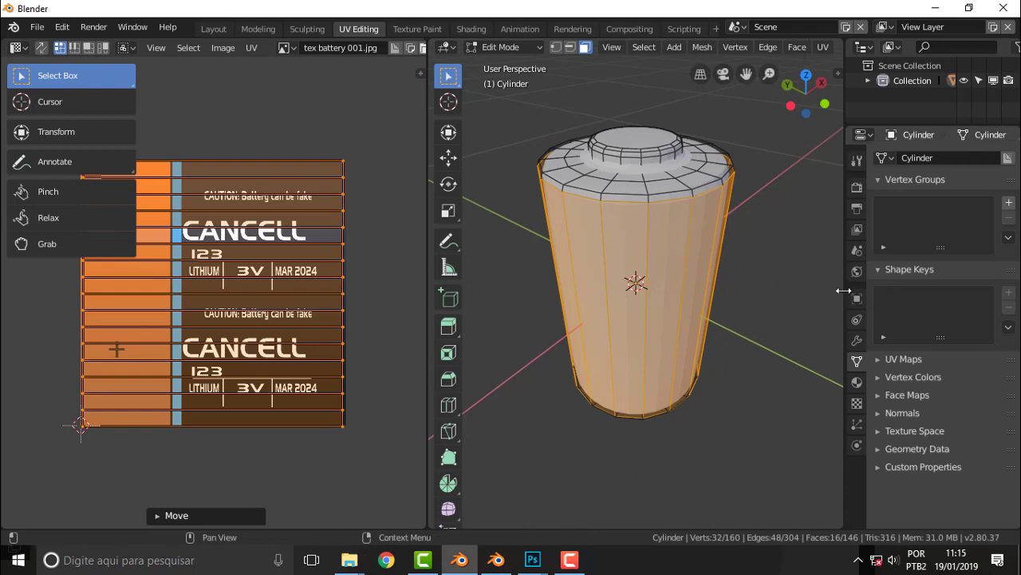
pyautogui.moveTo(804, 258)
pyautogui.mouseDown(button='middle')
pyautogui.moveTo(762, 142)
pyautogui.moveTo(786, 238)
pyautogui.mouseUp(button='middle')
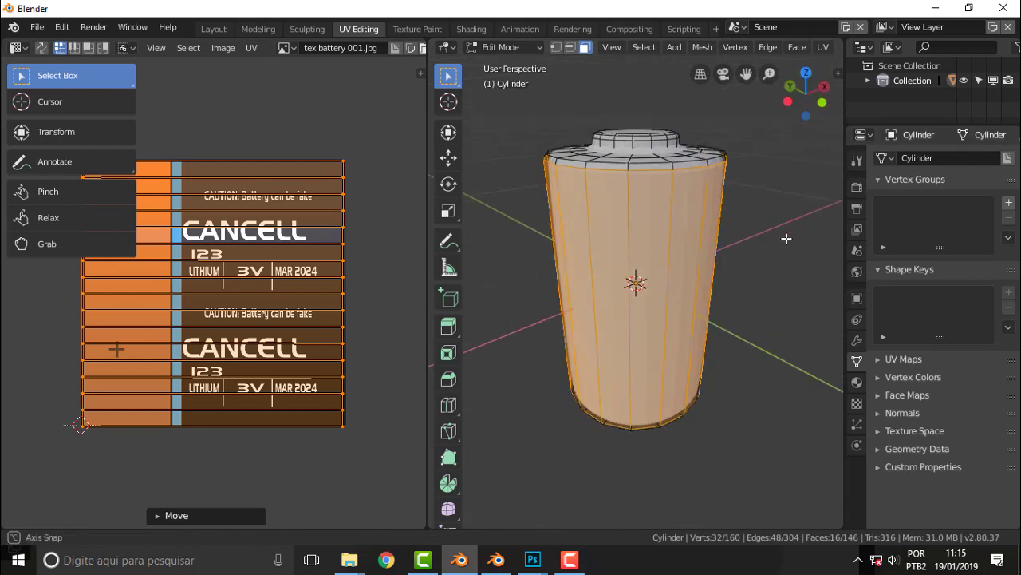
pyautogui.click(786, 237)
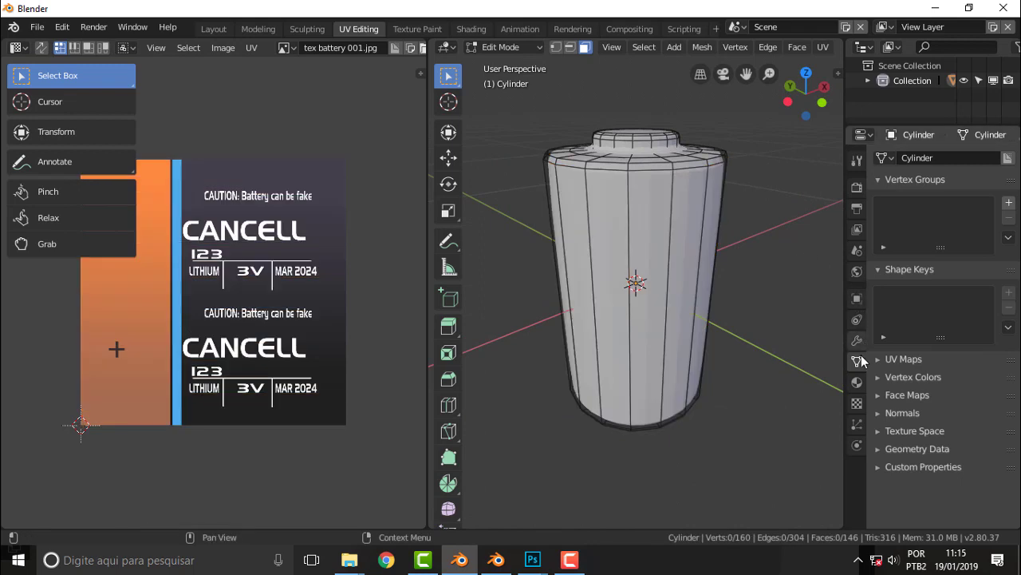
# Step: Create Material.001 with tex battery 001.jpg as base-colour image texture and show it textured
pyautogui.click(857, 383)
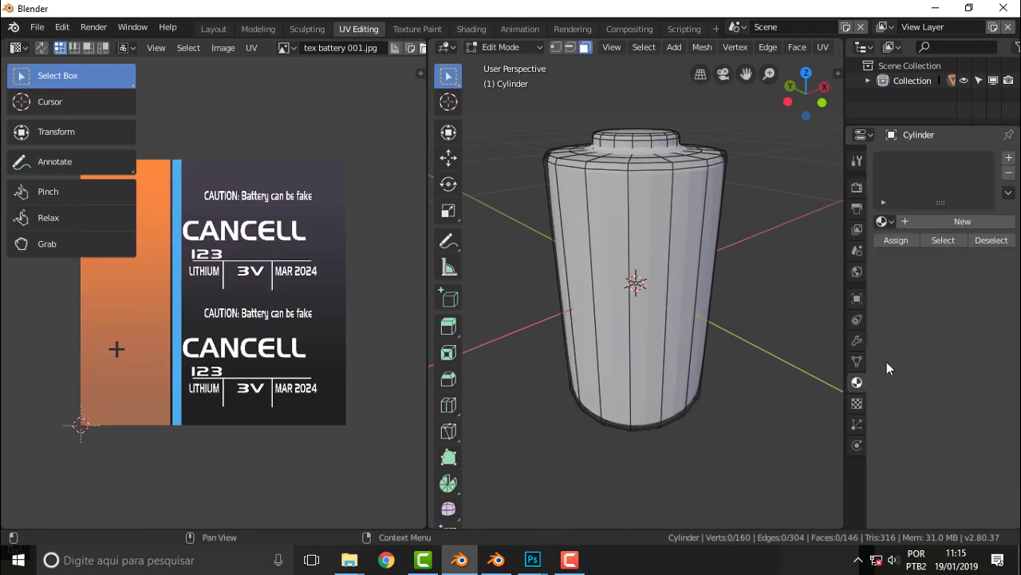
pyautogui.click(964, 223)
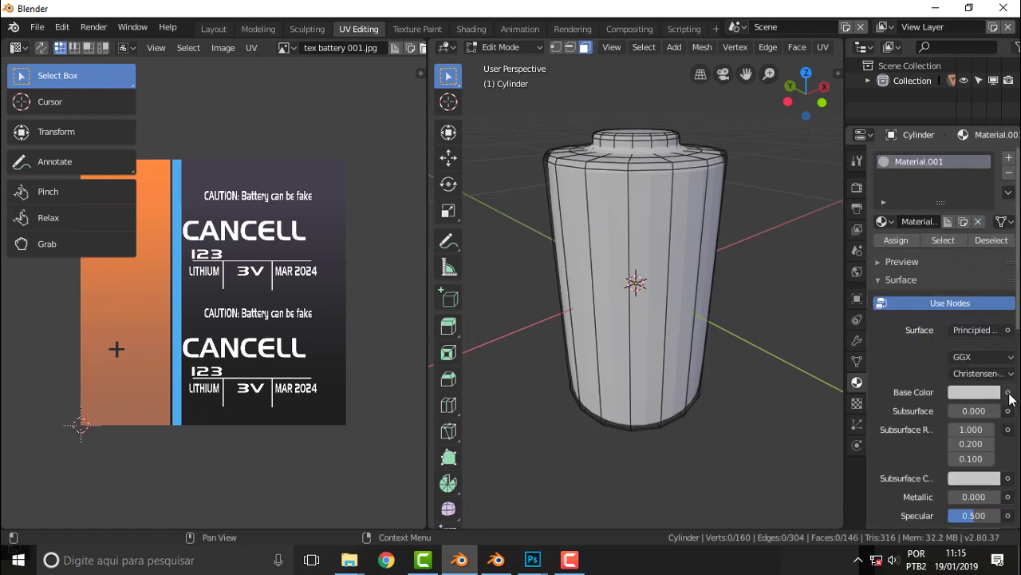
pyautogui.click(1007, 393)
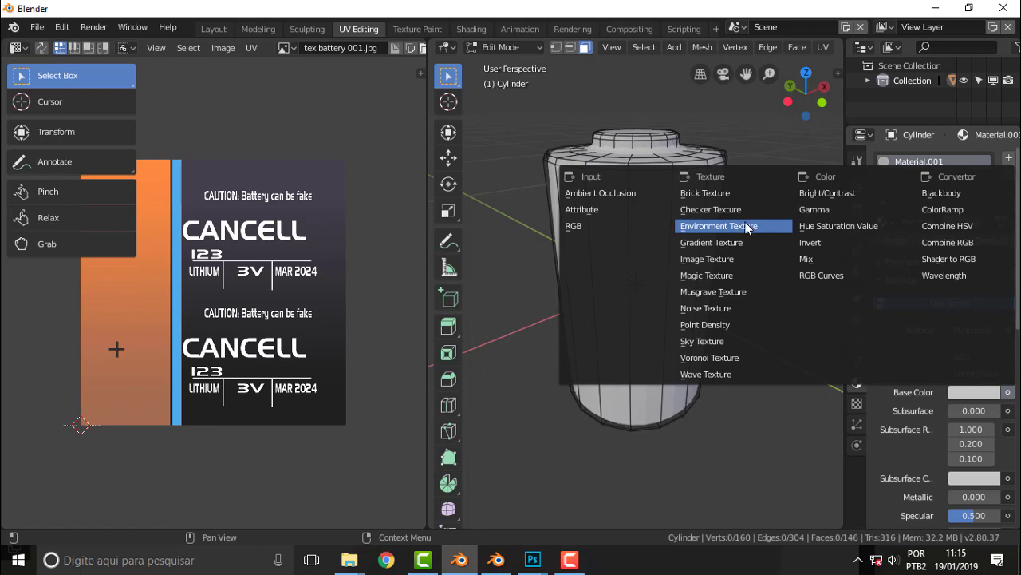
pyautogui.click(719, 259)
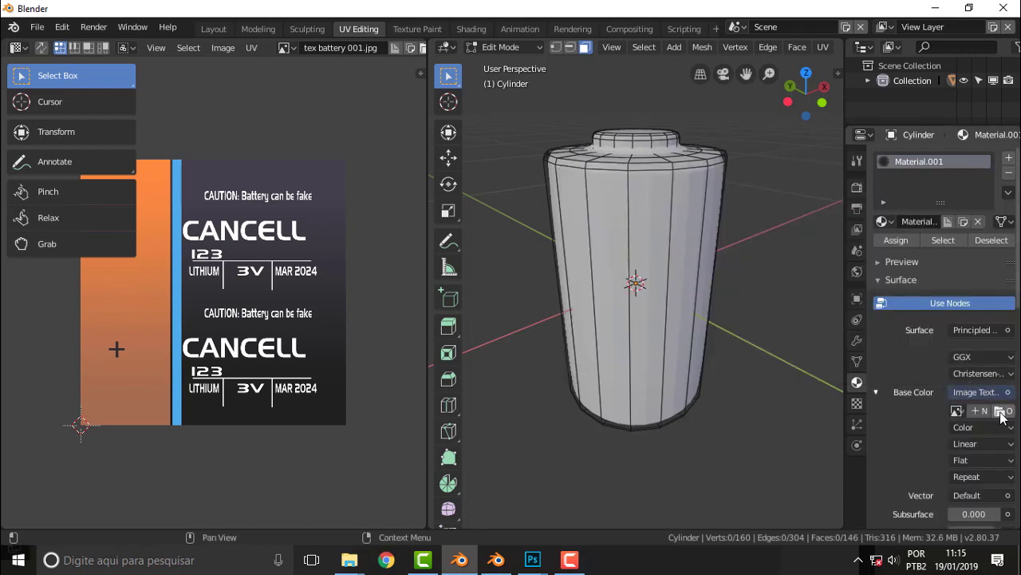
pyautogui.click(957, 411)
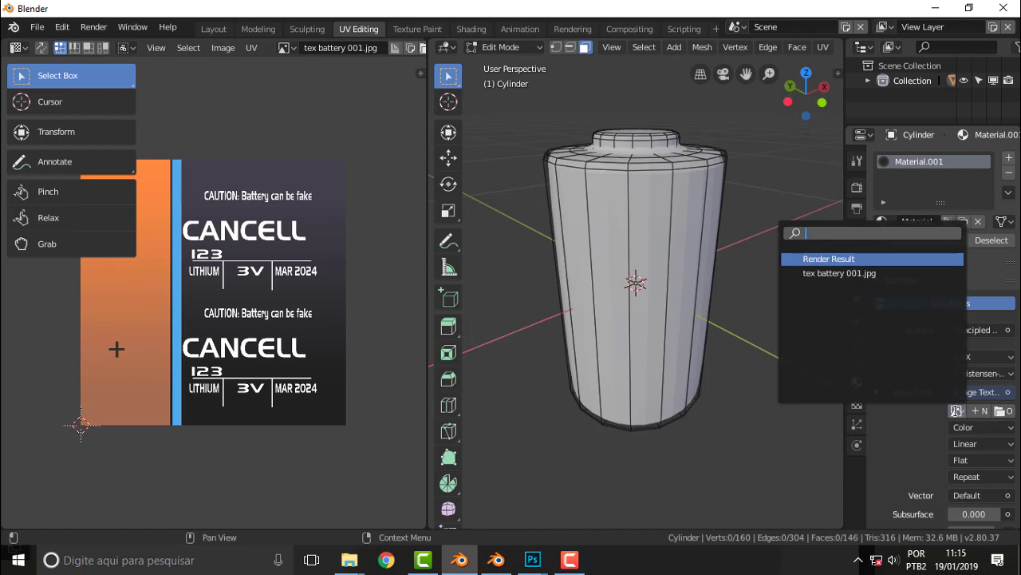
pyautogui.click(839, 272)
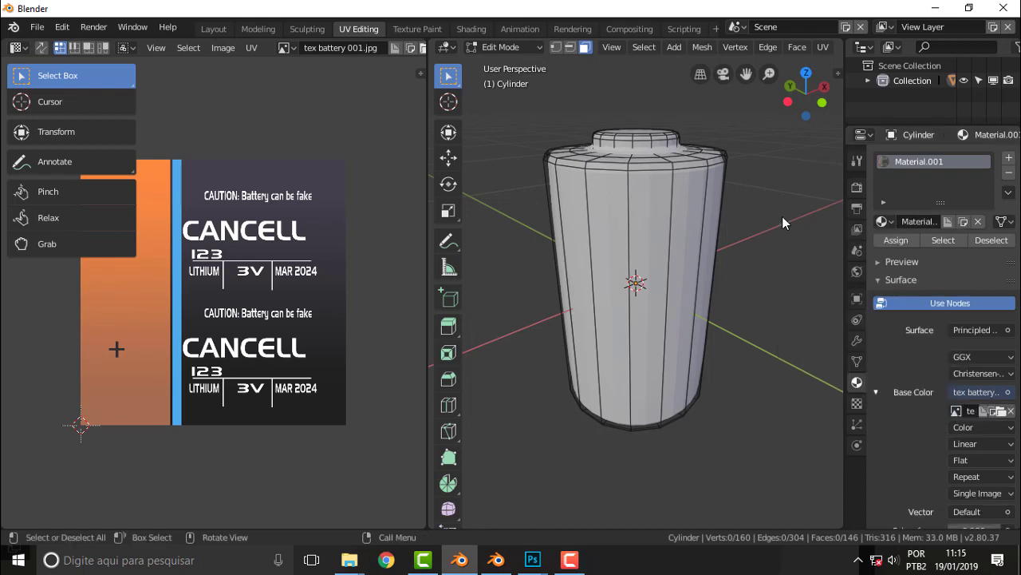
pyautogui.press('z')
pyautogui.click(797, 134)
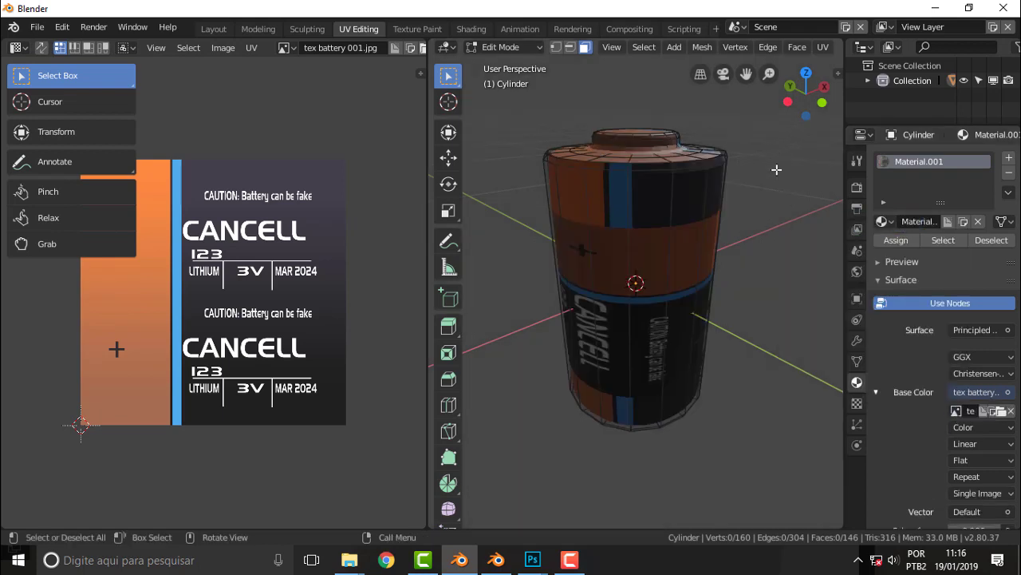
# Step: Reselect every side face of the battery by box-selecting from several orbited angles
pyautogui.moveTo(776, 170)
pyautogui.mouseDown(button='middle')
pyautogui.moveTo(507, 210)
pyautogui.moveTo(483, 100)
pyautogui.mouseUp(button='middle')
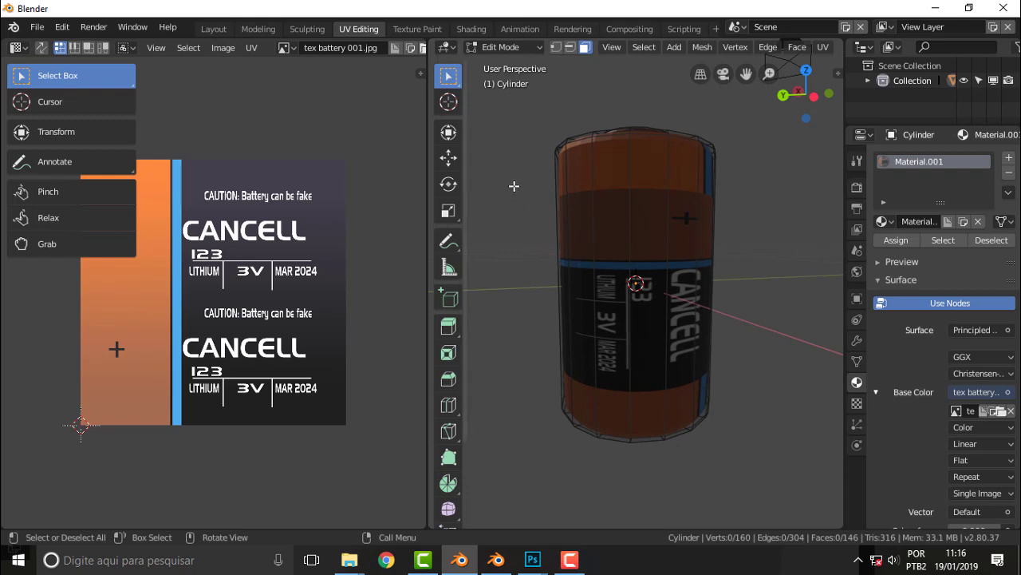
pyautogui.moveTo(514, 186); pyautogui.dragTo(789, 309)
pyautogui.moveTo(792, 285); pyautogui.dragTo(559, 295, button='middle')
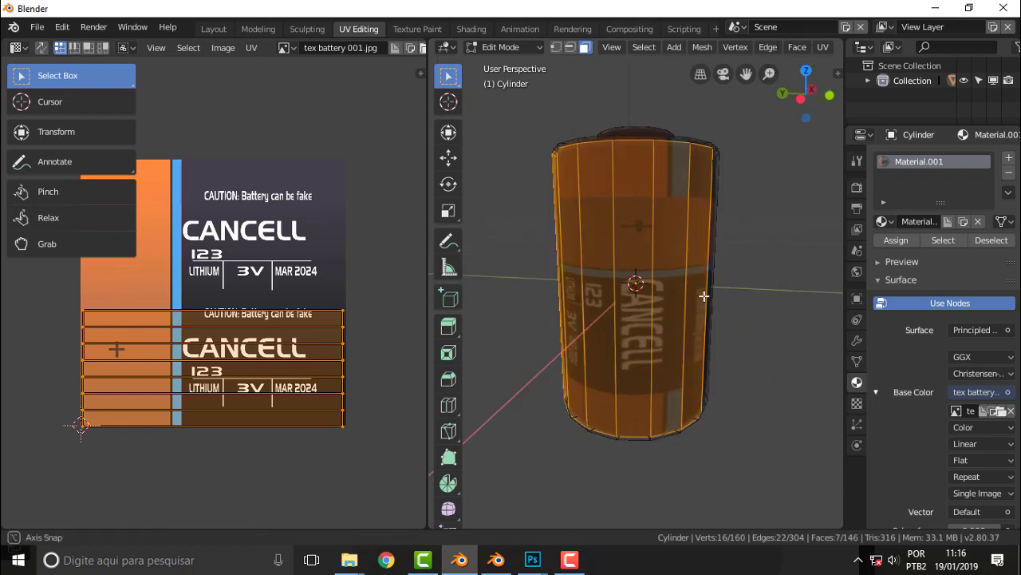
pyautogui.moveTo(516, 205); pyautogui.dragTo(809, 285)
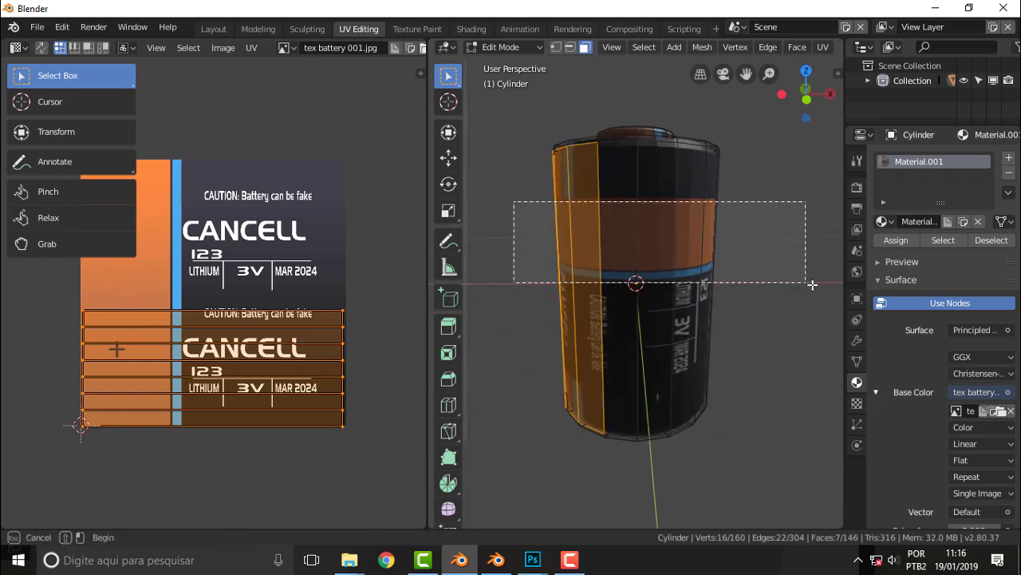
pyautogui.moveTo(768, 285); pyautogui.dragTo(558, 288, button='middle')
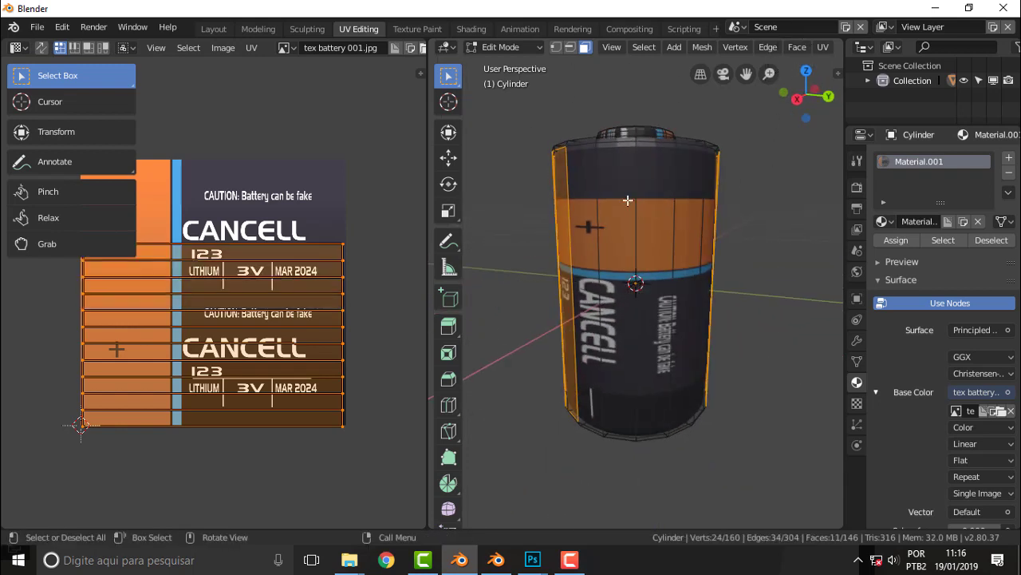
pyautogui.moveTo(520, 212); pyautogui.dragTo(776, 290)
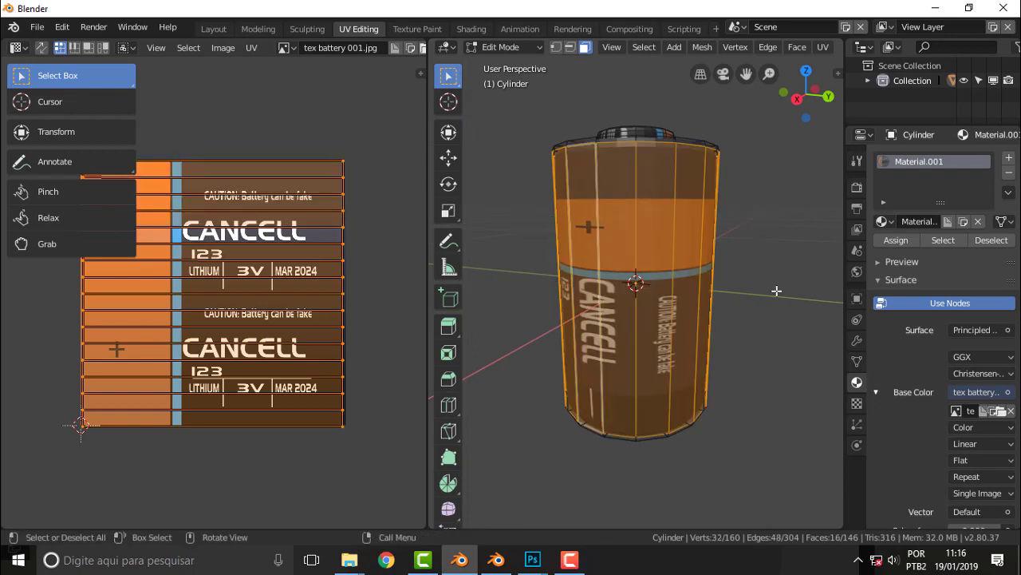
pyautogui.moveTo(777, 291)
pyautogui.mouseDown(button='middle')
pyautogui.moveTo(623, 296)
pyautogui.moveTo(550, 249)
pyautogui.mouseUp(button='middle')
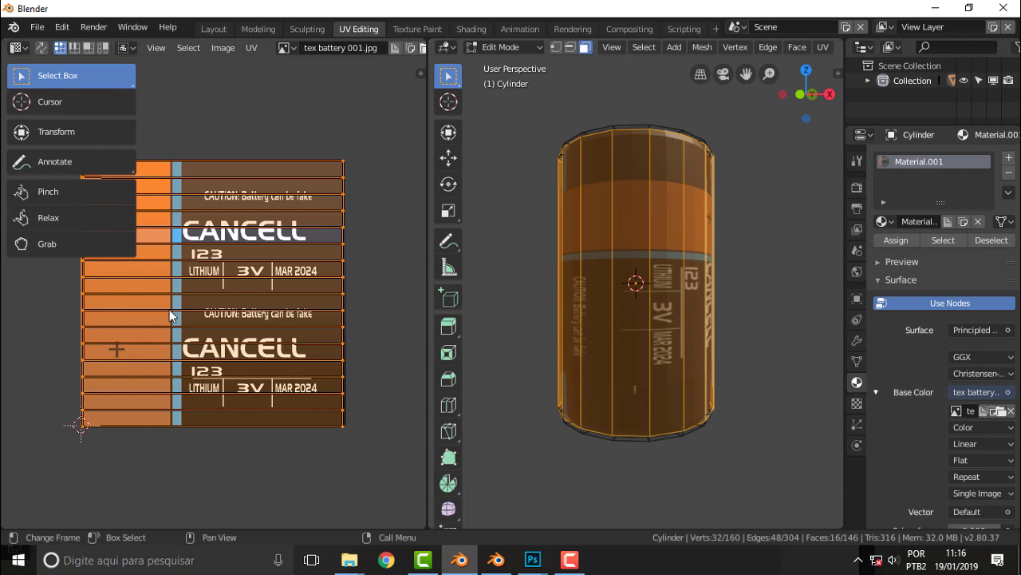
# Step: Scale the side UV rows along X to about 0.92 so the label wraps evenly
pyautogui.press('g')
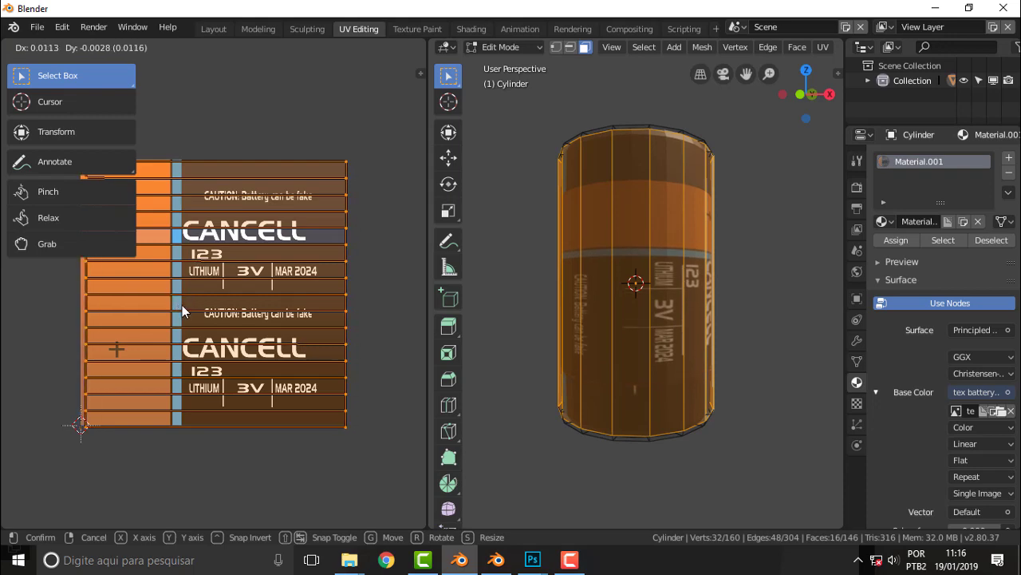
pyautogui.rightClick(182, 305)
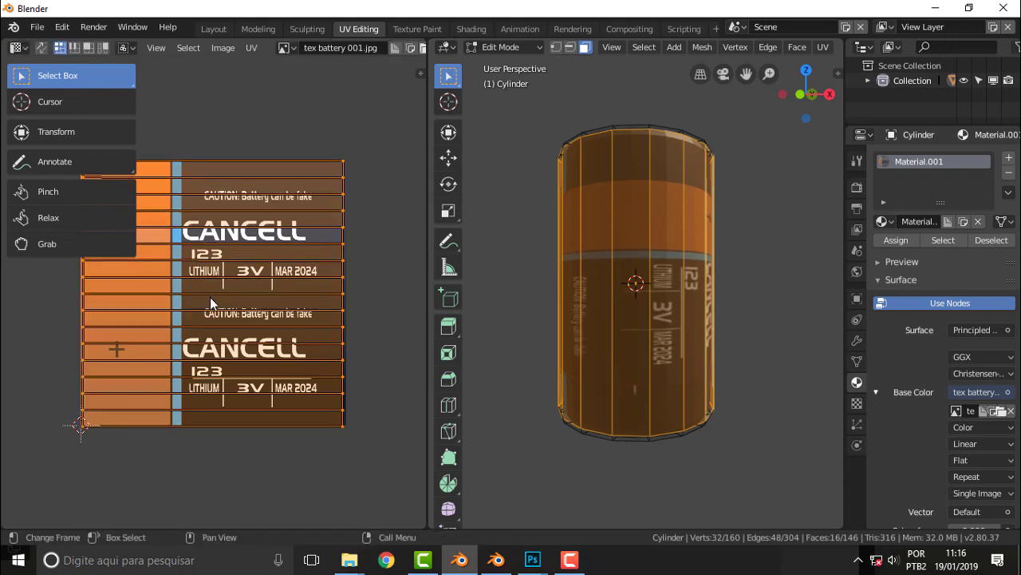
pyautogui.press('s')
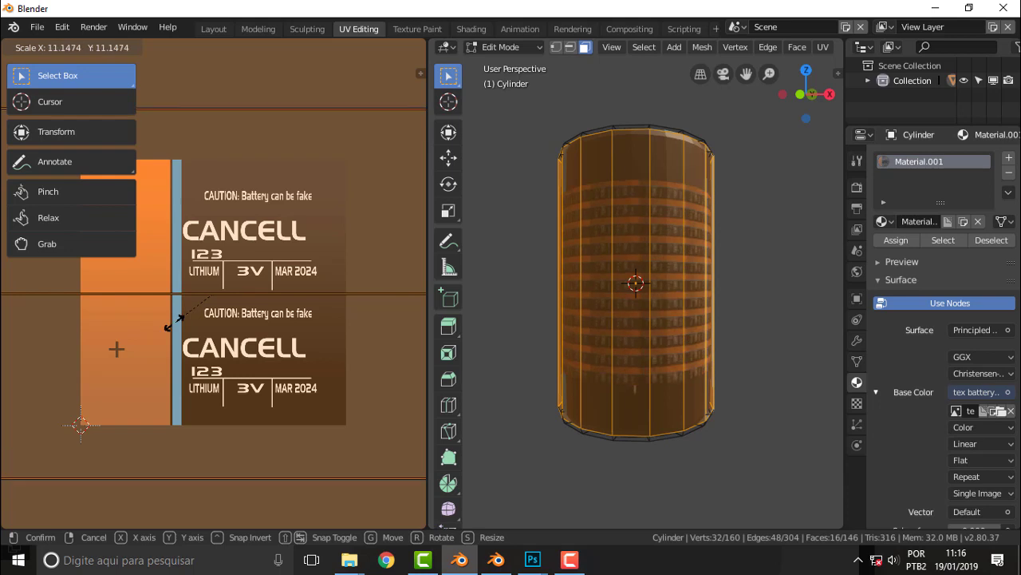
pyautogui.press('x')
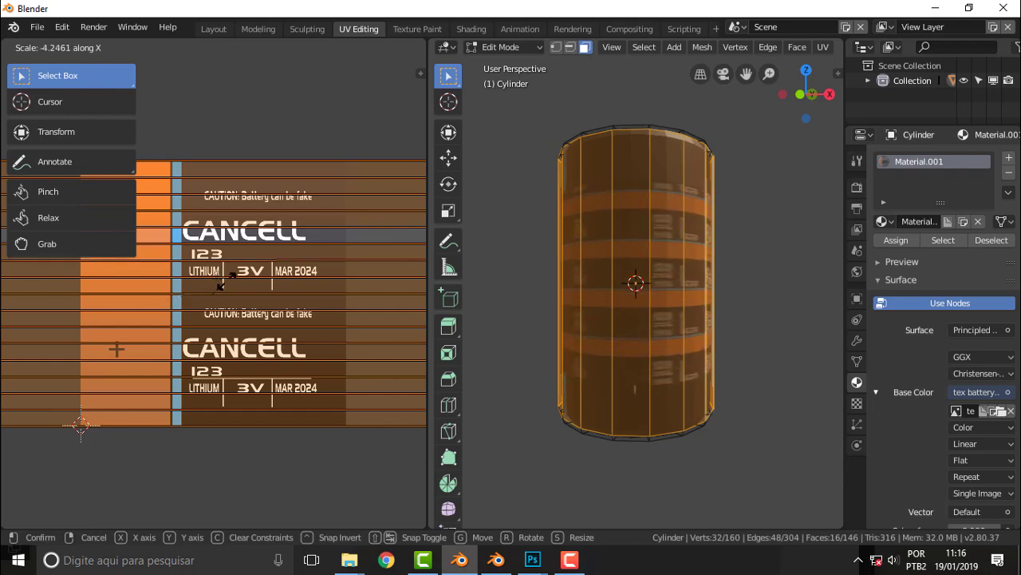
pyautogui.rightClick(268, 243)
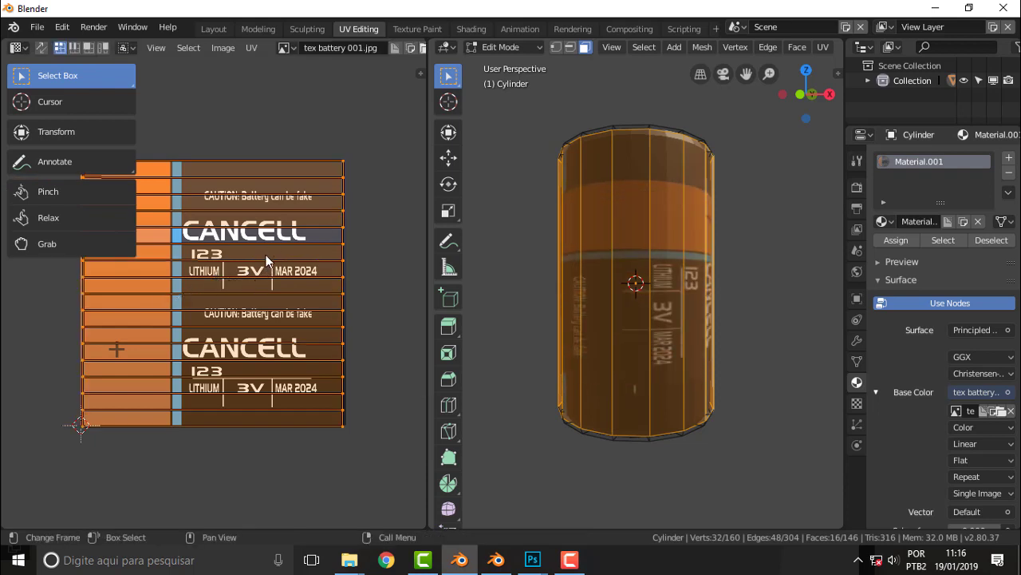
pyautogui.press('s')
pyautogui.press('x')
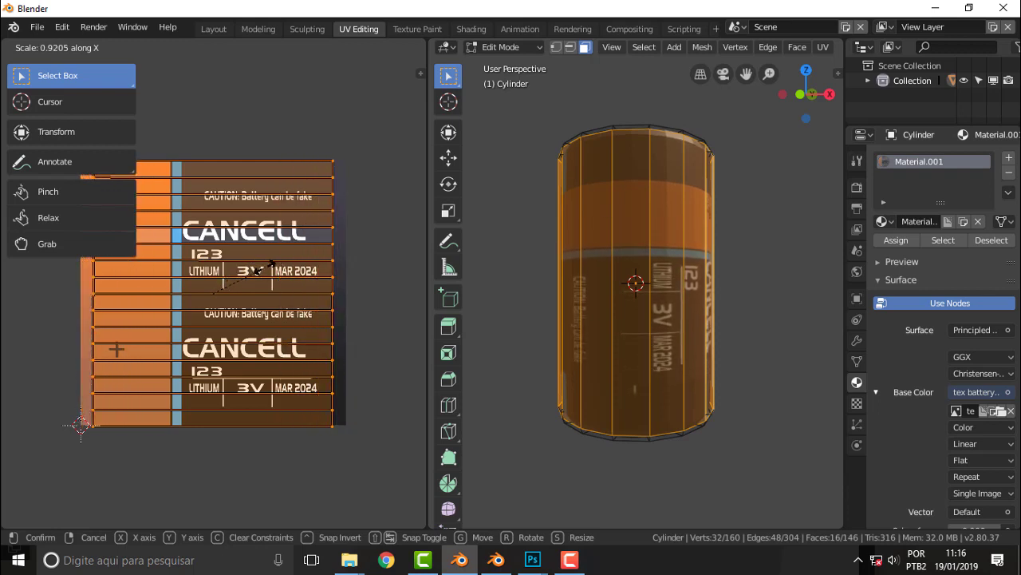
pyautogui.click(273, 263)
pyautogui.moveTo(506, 135)
pyautogui.mouseDown(button='middle')
pyautogui.moveTo(694, 249)
pyautogui.moveTo(668, 432)
pyautogui.moveTo(649, 276)
pyautogui.mouseUp(button='middle')
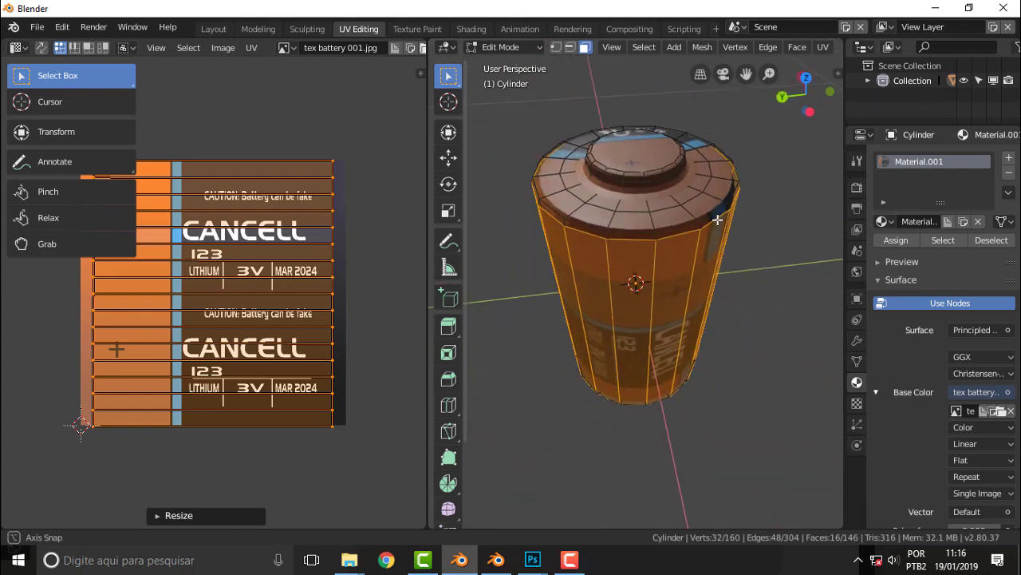
# Step: Return to the Modeling workspace and zoom in on the battery
pyautogui.click(576, 562)
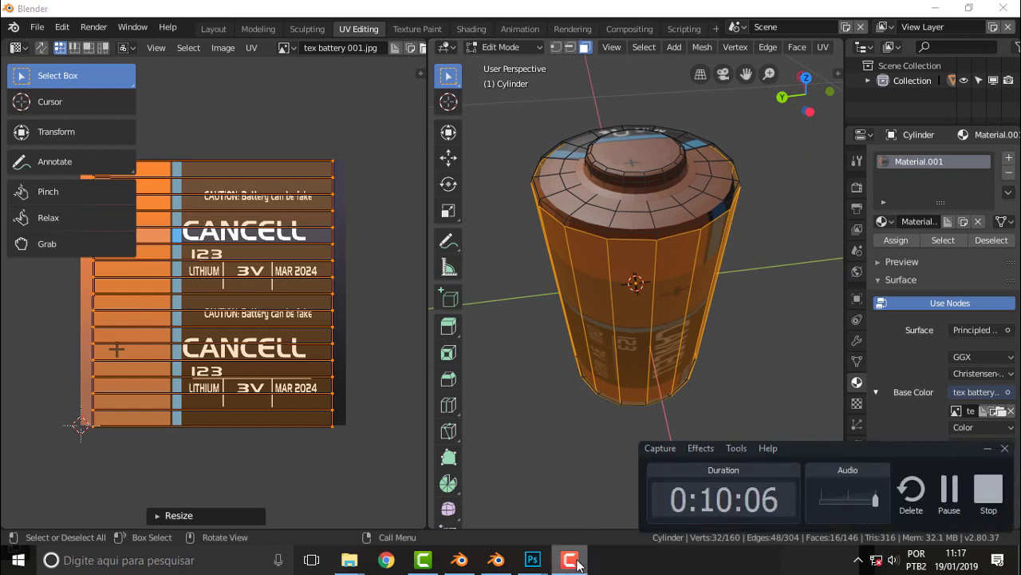
pyautogui.click(576, 561)
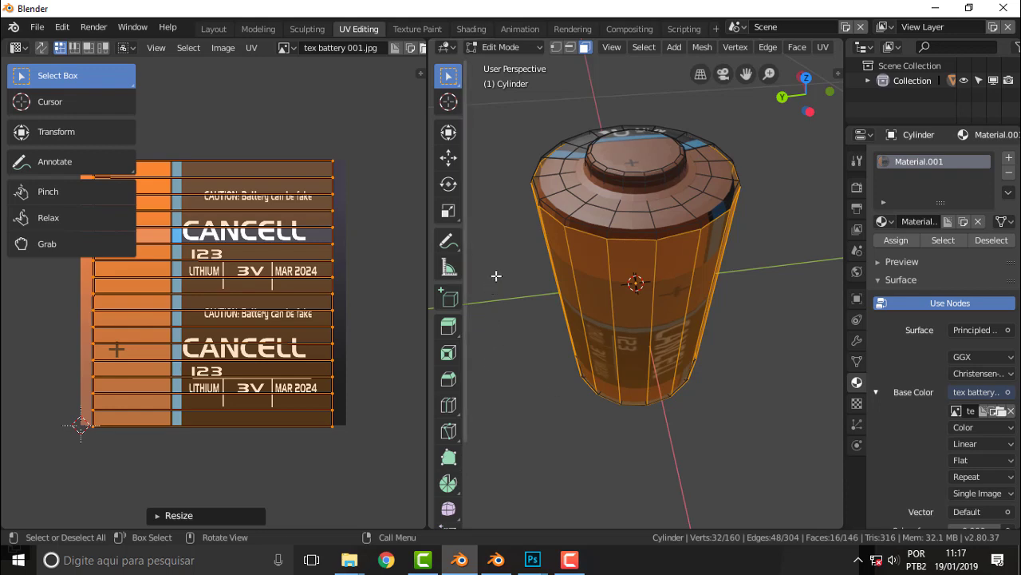
pyautogui.click(251, 28)
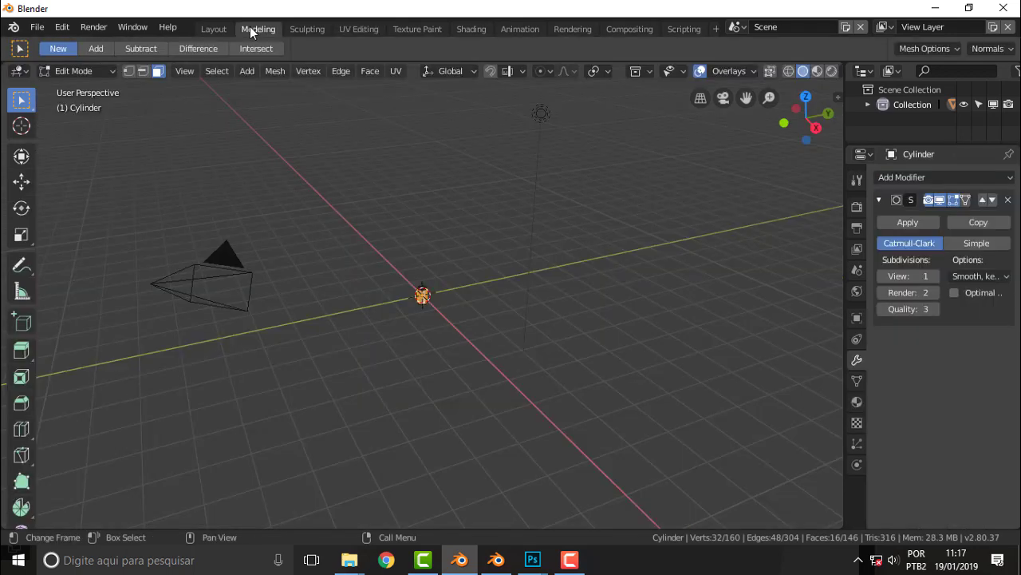
pyautogui.scroll(2, 458, 304)
pyautogui.scroll(3, 458, 304)
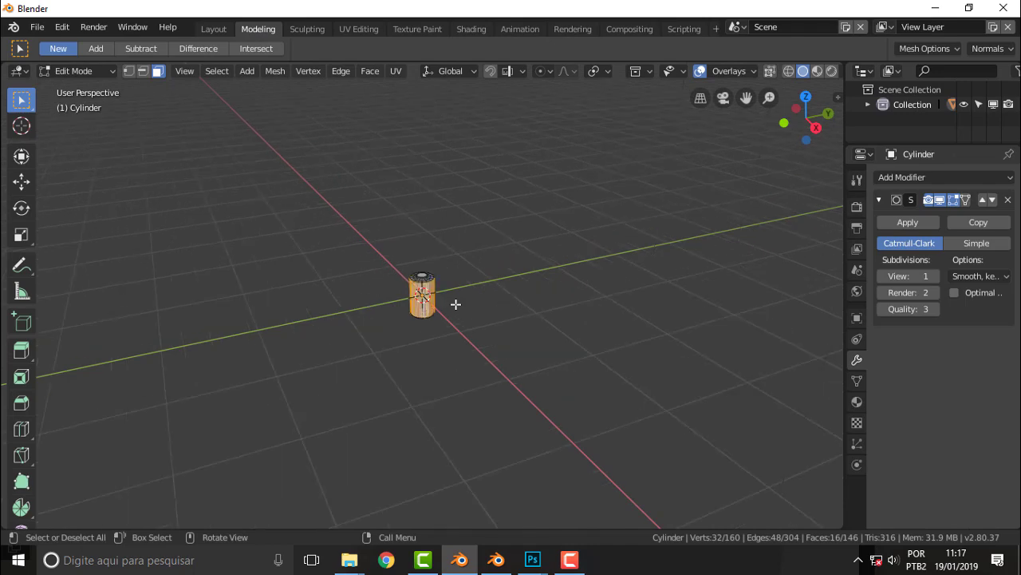
pyautogui.scroll(8, 456, 304)
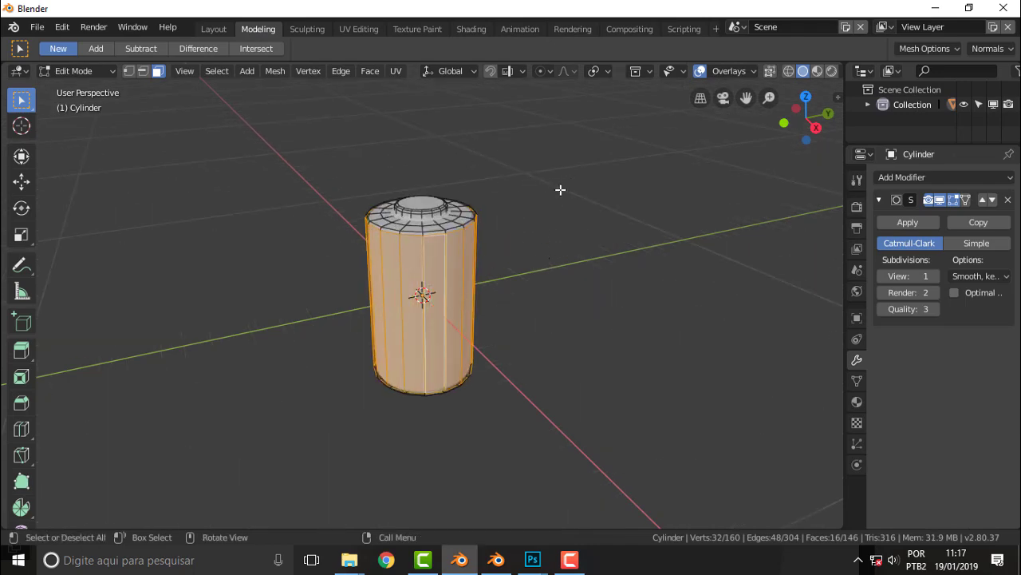
# Step: Deselect all, switch to Rendered shading, and orbit to inspect the labelled battery
pyautogui.hotkey('shift', 'z')
pyautogui.hotkey('alt', 'a')
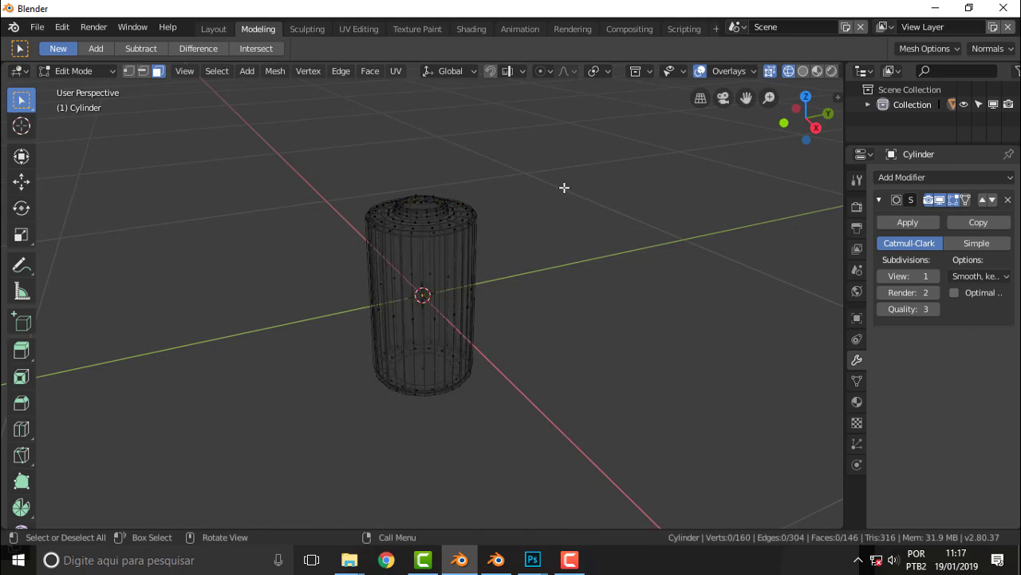
pyautogui.press('z')
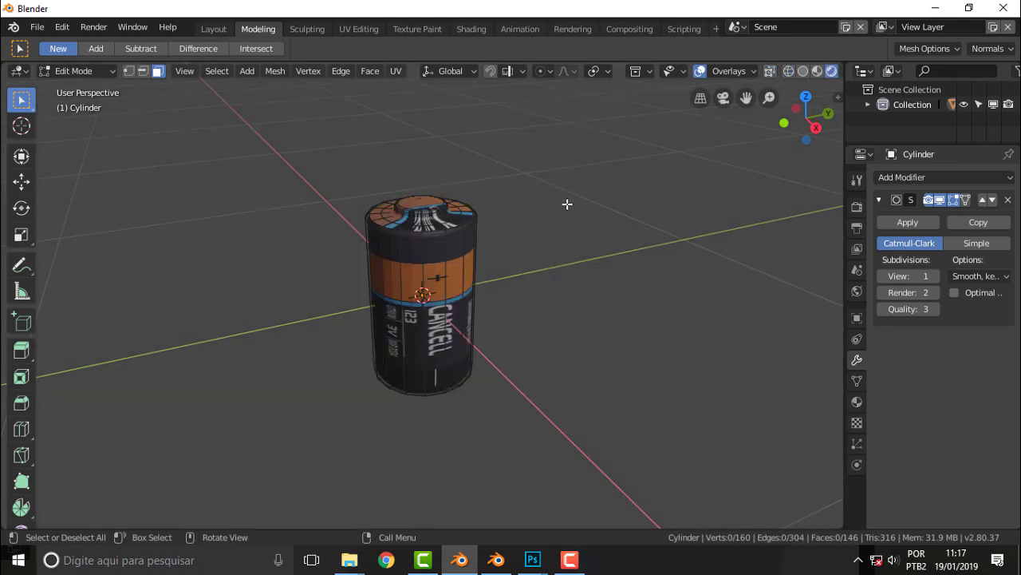
pyautogui.moveTo(567, 204)
pyautogui.mouseDown(button='middle')
pyautogui.moveTo(584, 299)
pyautogui.moveTo(650, 244)
pyautogui.moveTo(696, 131)
pyautogui.moveTo(625, 245)
pyautogui.moveTo(752, 312)
pyautogui.moveTo(807, 412)
pyautogui.moveTo(819, 337)
pyautogui.moveTo(549, 241)
pyautogui.mouseUp(button='middle')
pyautogui.scroll(2, 596, 263)
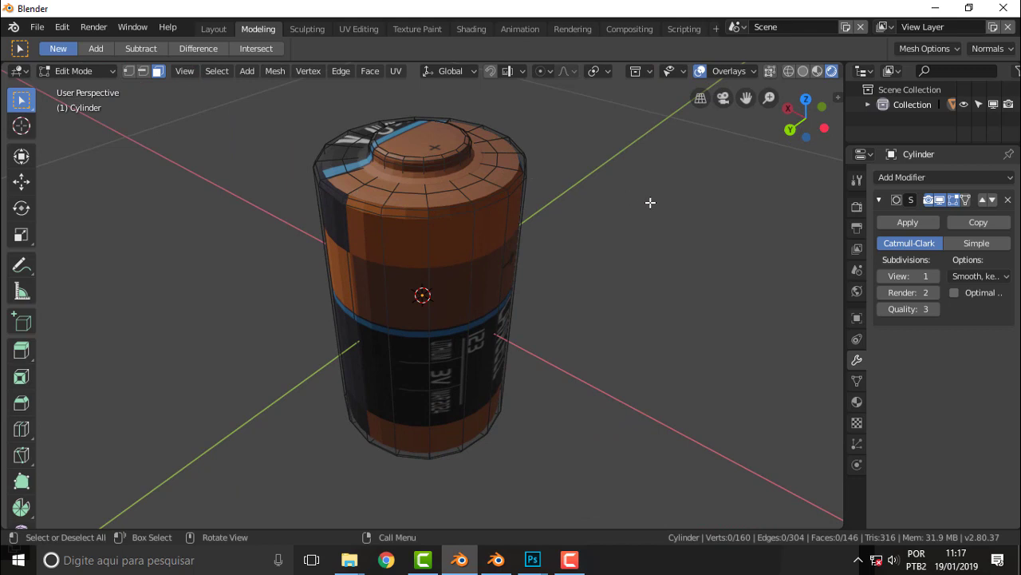
pyautogui.moveTo(605, 208); pyautogui.dragTo(603, 235, button='middle')
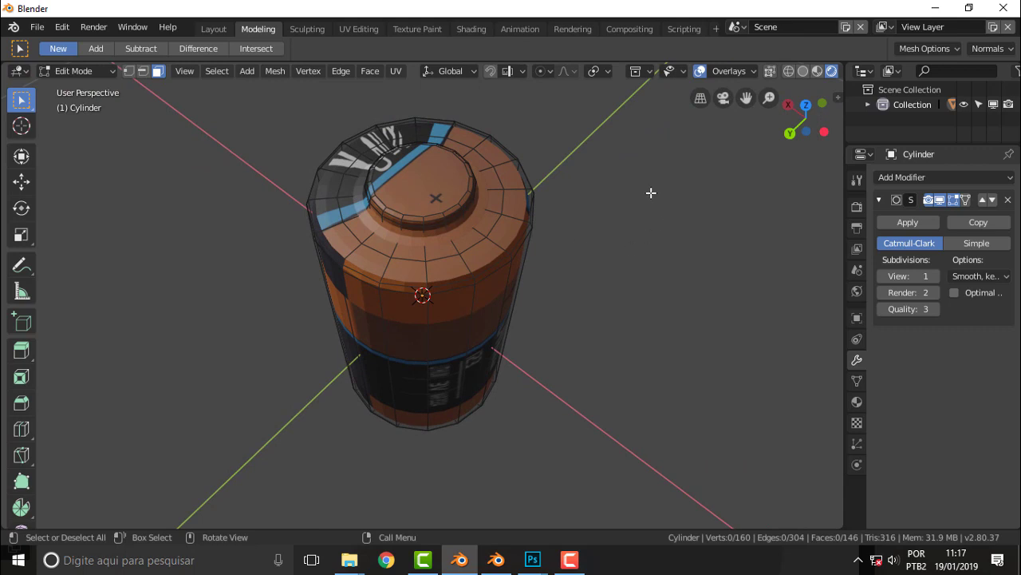
pyautogui.click(795, 25)
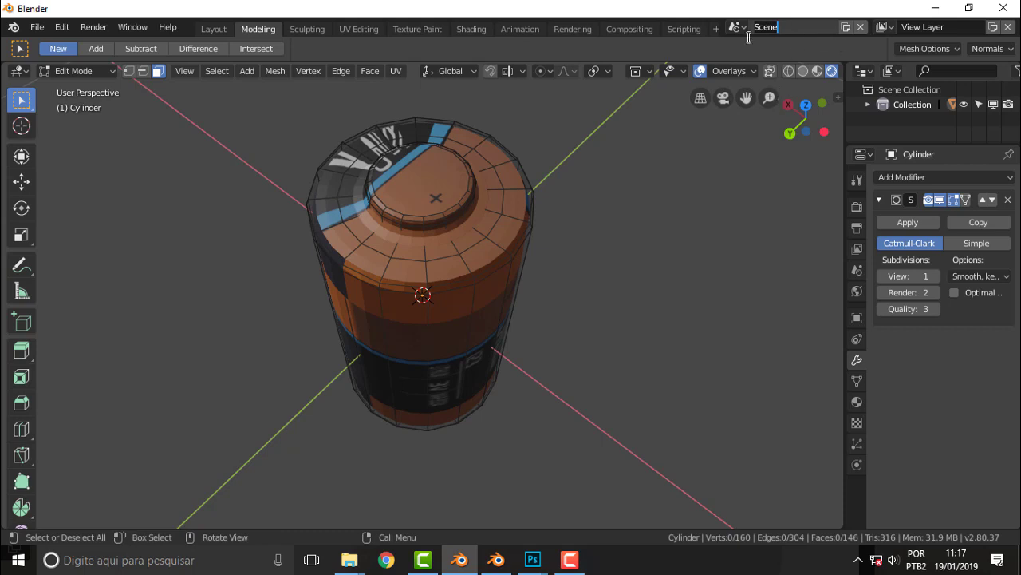
# Step: Create a new empty scene, Scene.001, leaving the scene name unchanged
pyautogui.press('Return')
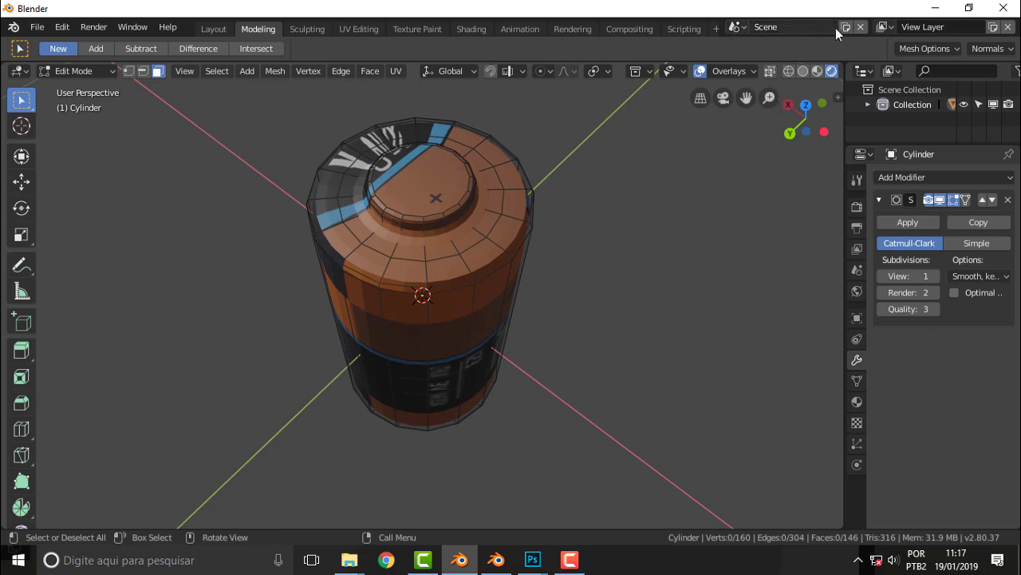
pyautogui.click(845, 27)
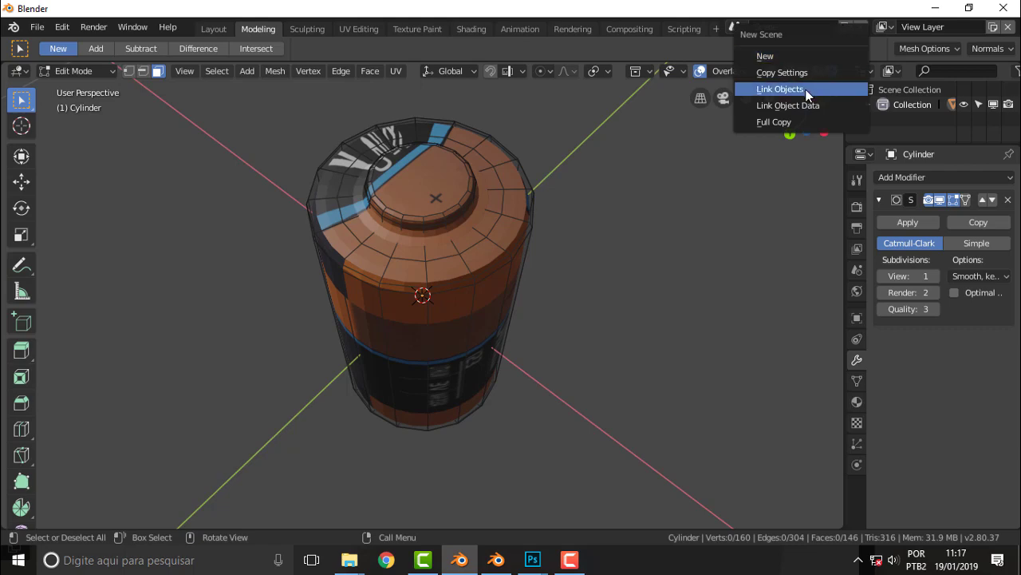
pyautogui.click(770, 57)
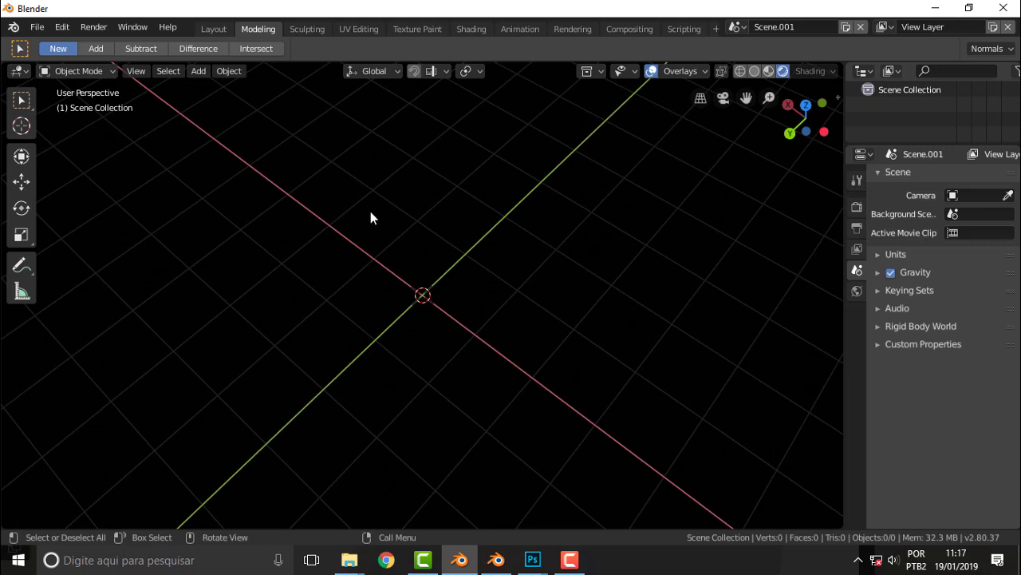
# Step: Add a UV sphere, view it in Solid shading, and give it new Material.002
pyautogui.hotkey('shift', 'a')
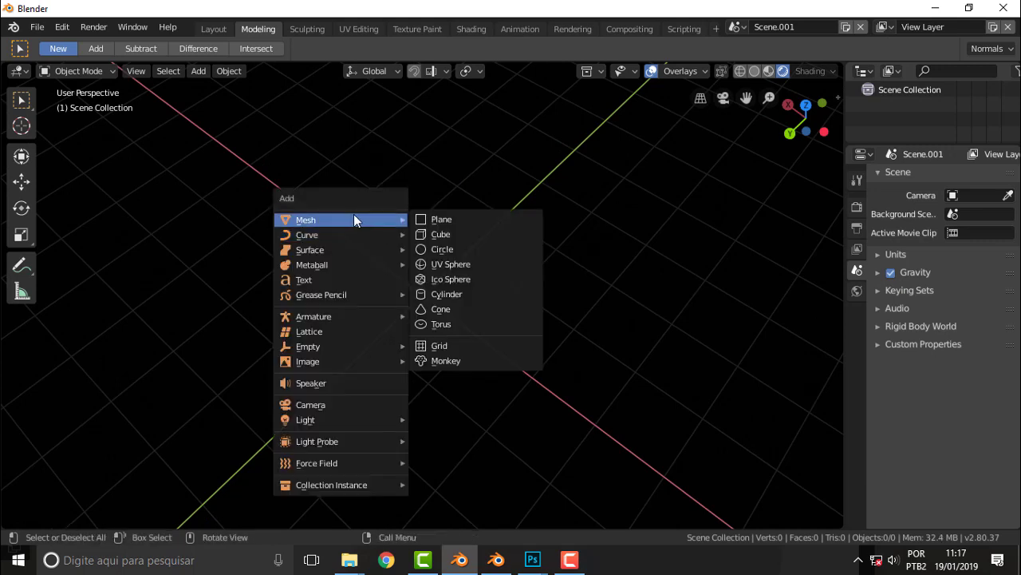
pyautogui.click(464, 268)
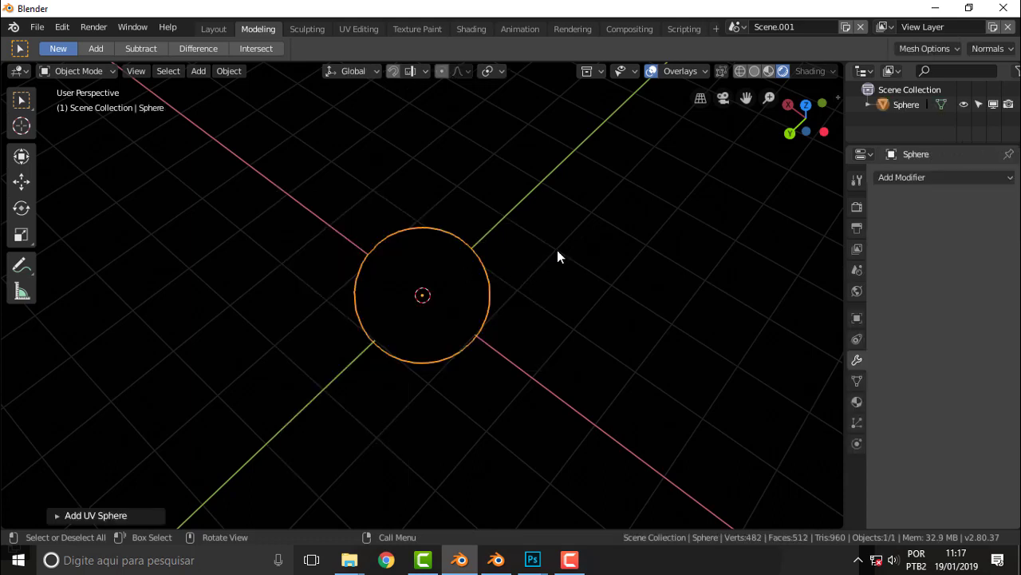
pyautogui.click(770, 72)
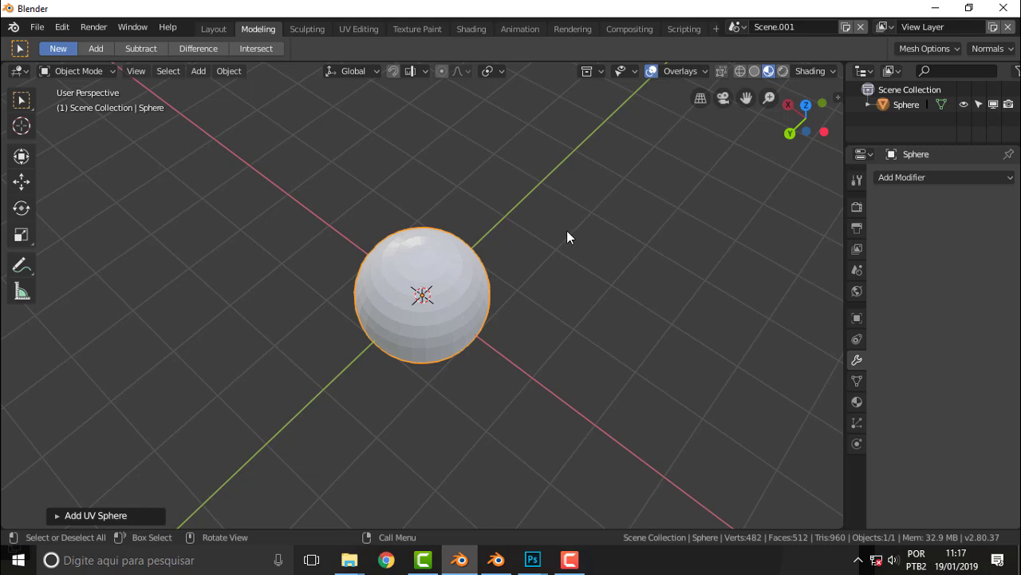
pyautogui.moveTo(566, 231); pyautogui.dragTo(611, 162, button='middle')
pyautogui.scroll(3, 560, 232)
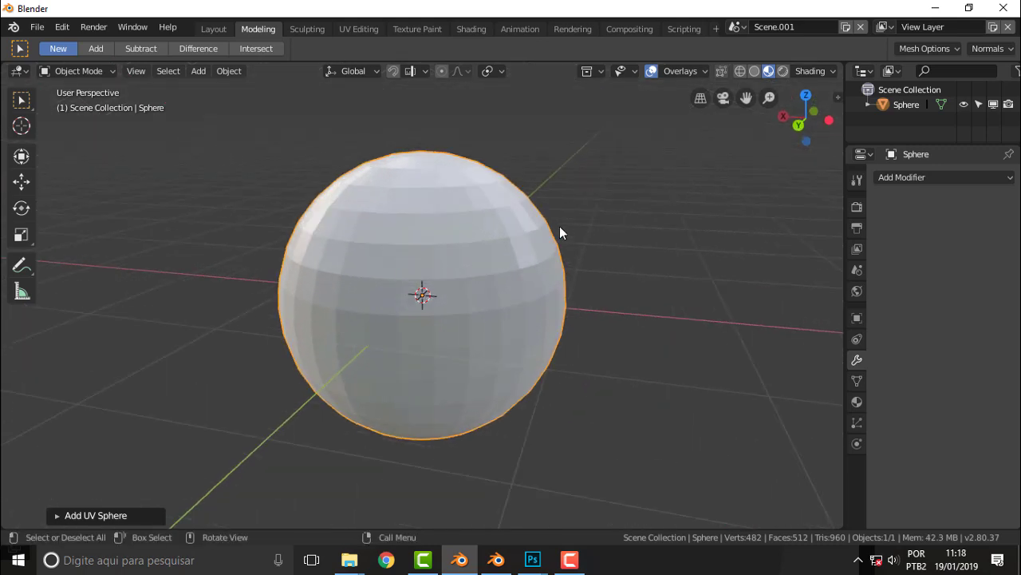
pyautogui.moveTo(560, 233); pyautogui.dragTo(610, 213, button='middle')
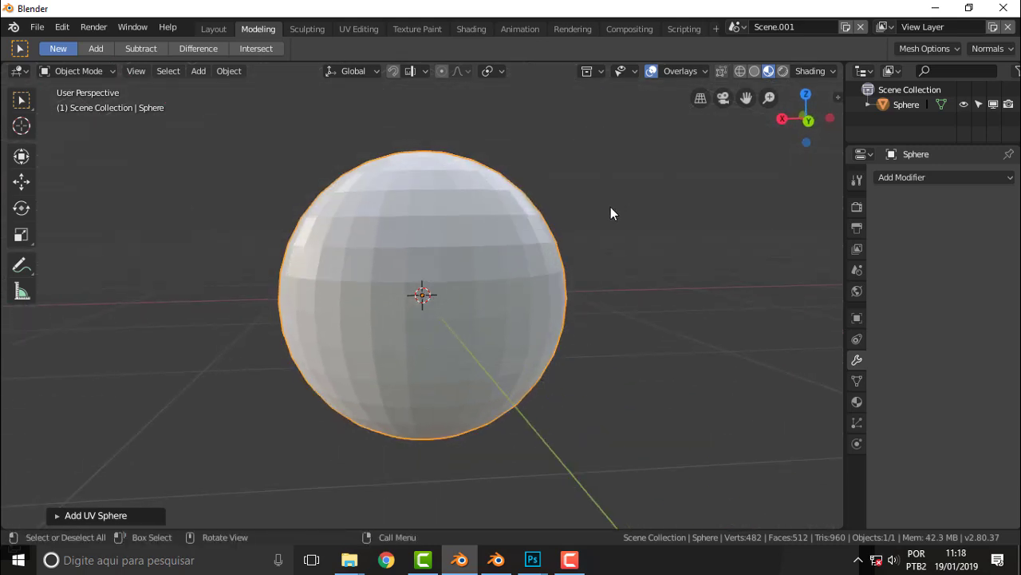
pyautogui.click(857, 402)
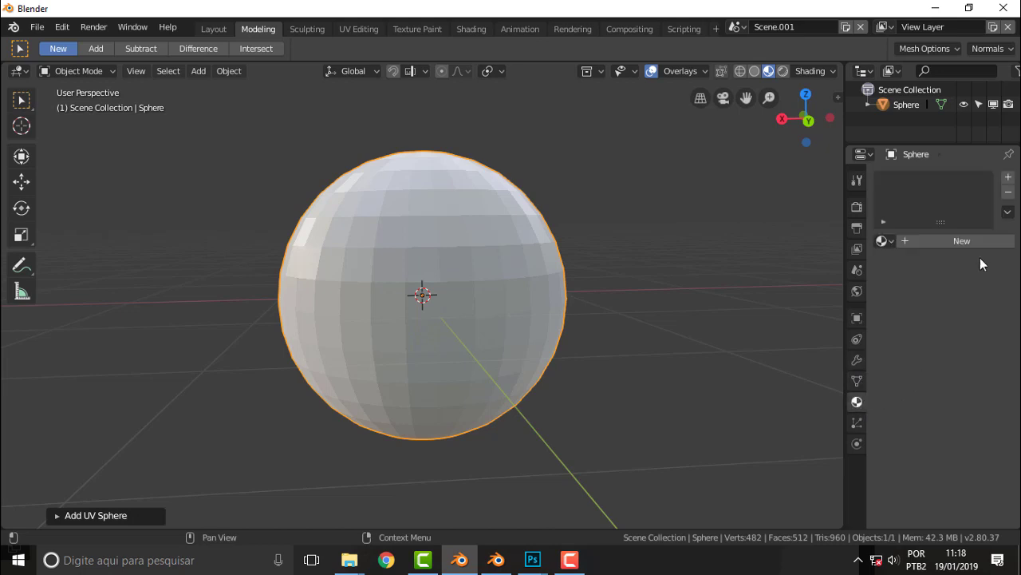
pyautogui.click(956, 240)
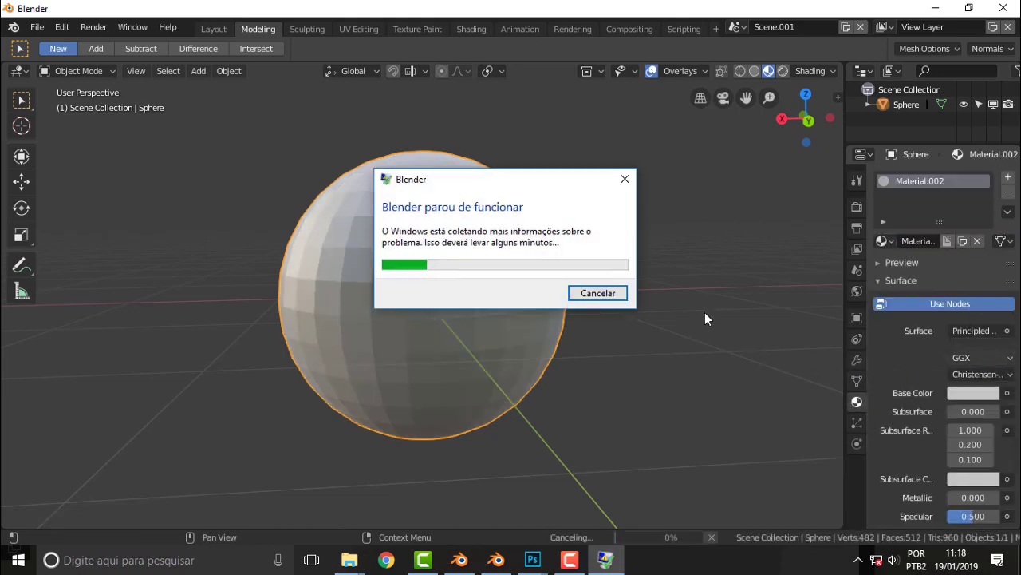